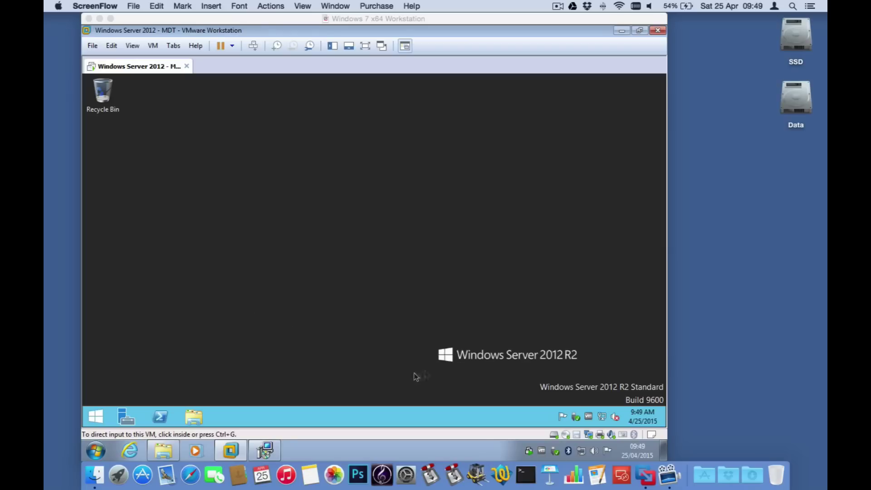
Step: Focus the MDT server VM and launch Server Manager from its taskbar
left_click(98, 422)
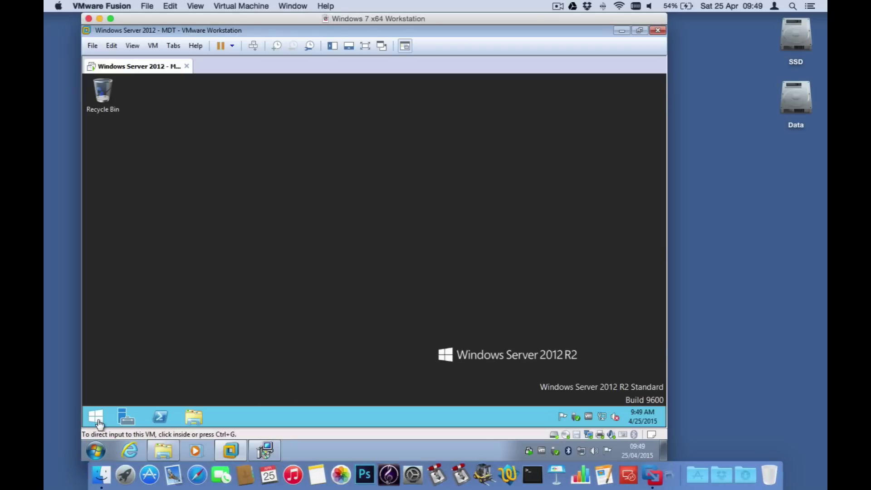
left_click(134, 422)
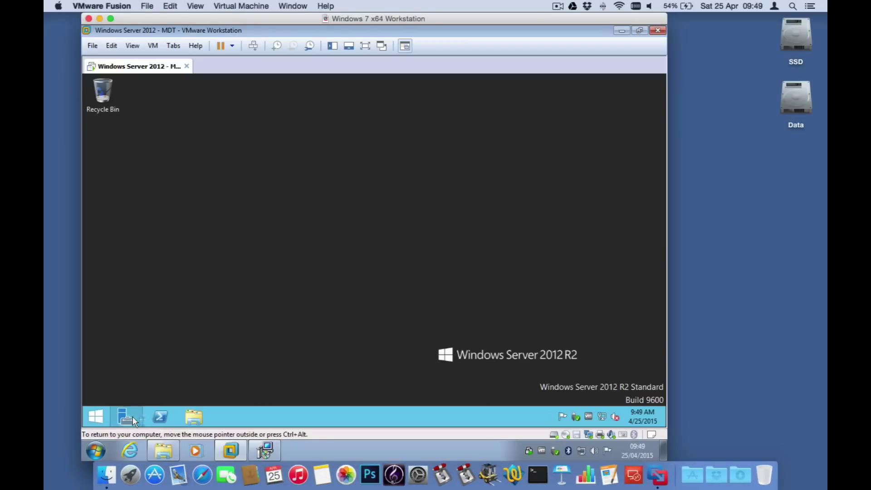
left_click(134, 422)
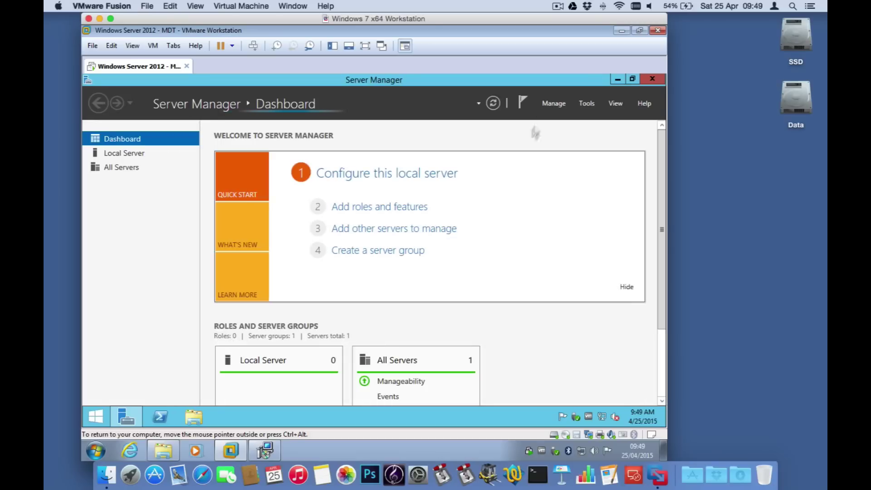
Step: Start the Add Roles and Features Wizard with a role-based install on the local server, skipping roles
left_click(551, 105)
left_click(570, 117)
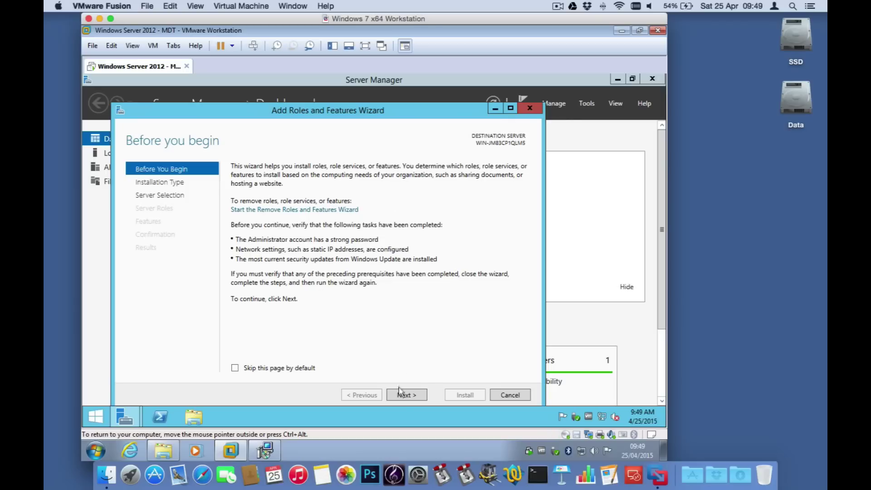
left_click(406, 394)
left_click(406, 394)
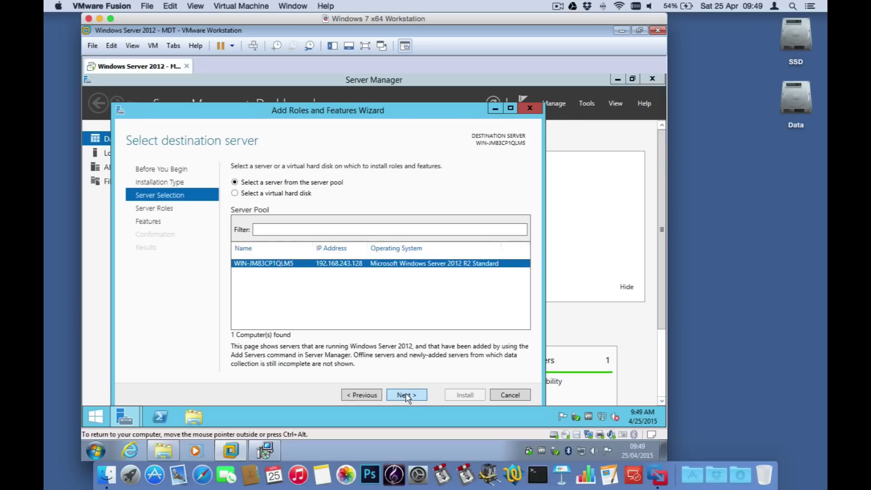
left_click(405, 394)
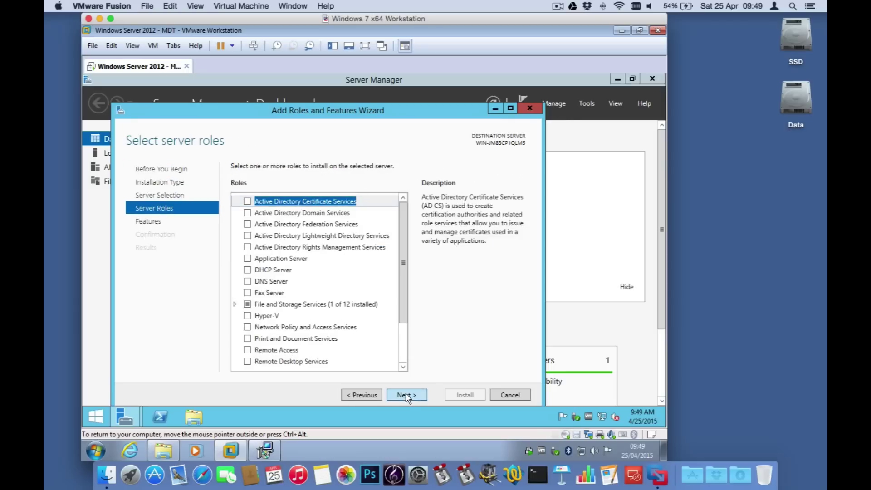
left_click(405, 393)
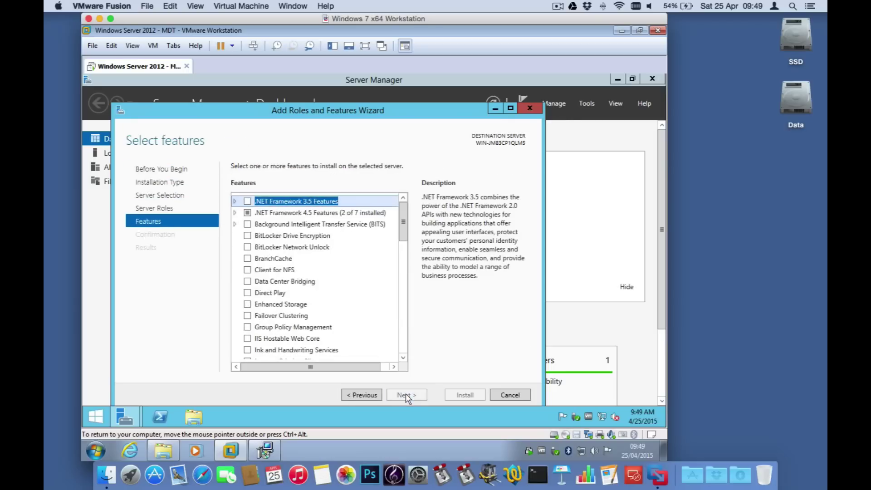
Step: Select .NET Framework 3.5 Features and begin its installation
left_click(247, 202)
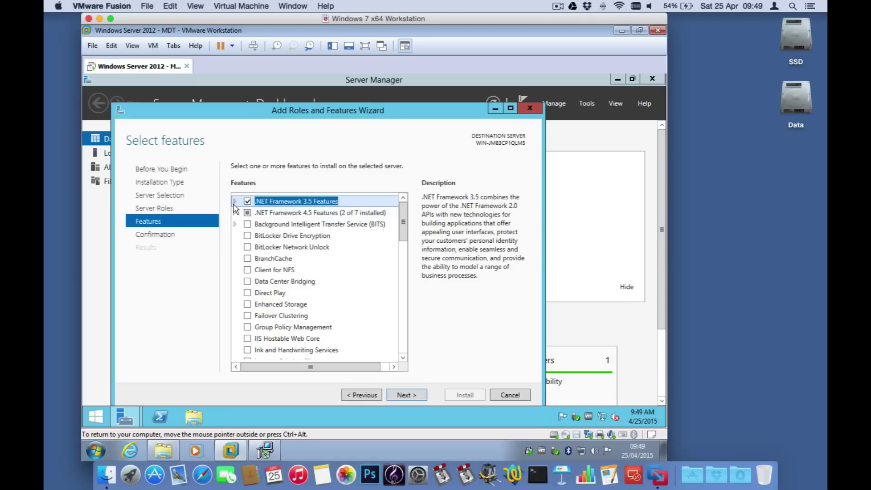
left_click(235, 201)
left_click(235, 201)
left_click(235, 213)
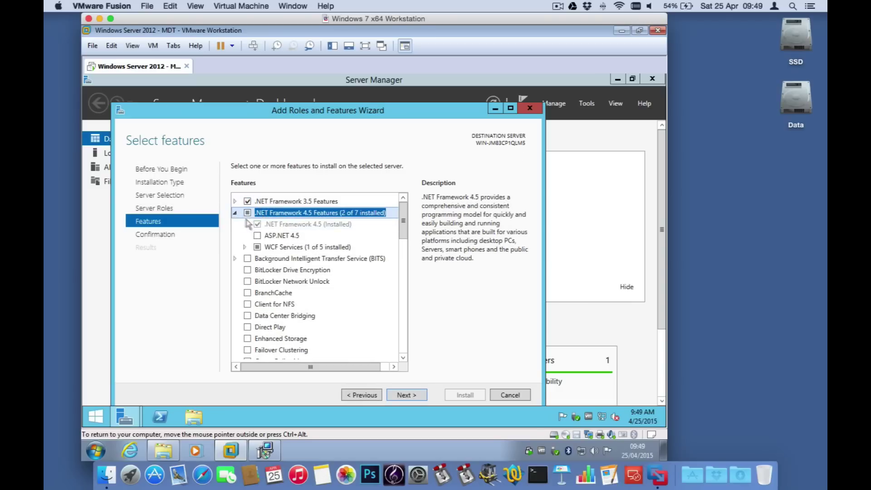
left_click(235, 213)
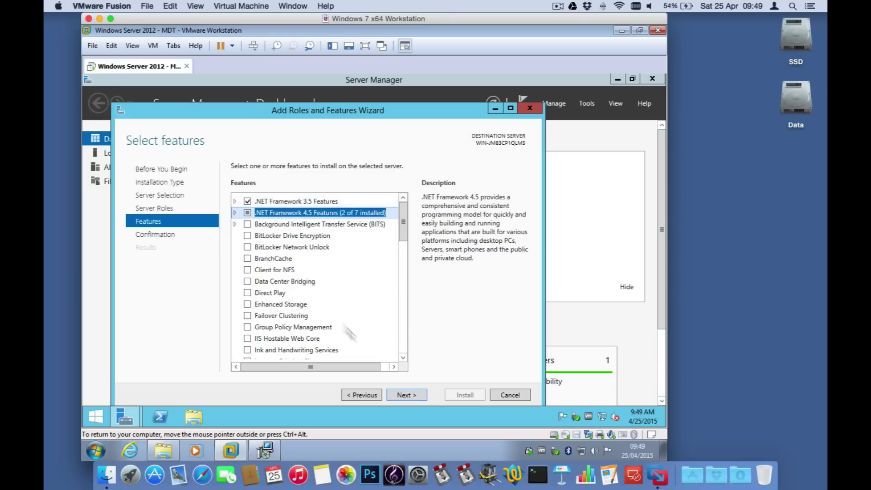
left_click(413, 393)
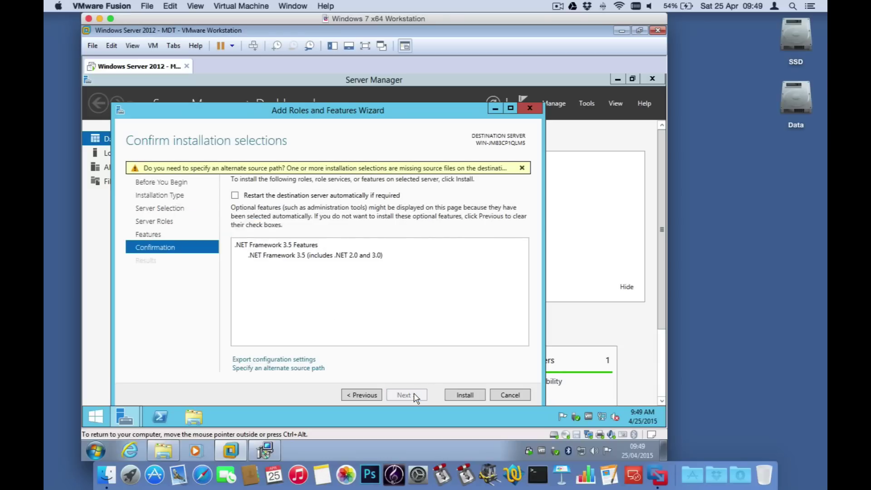
left_click(467, 395)
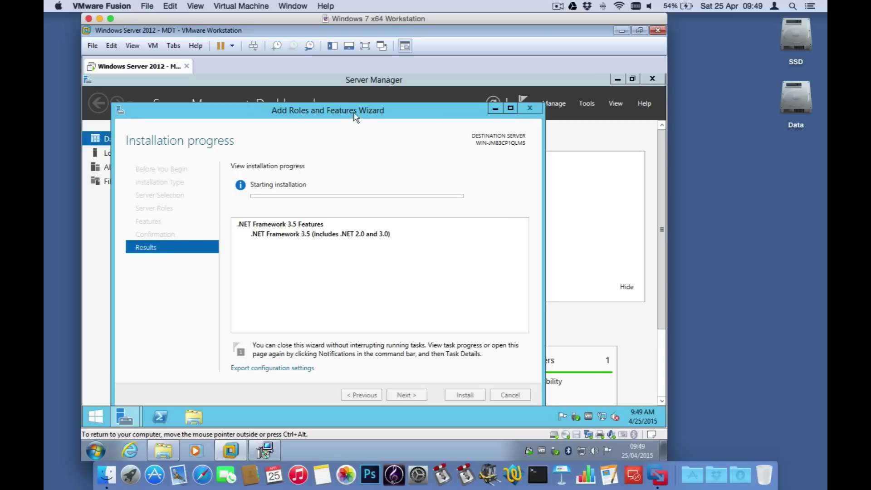
Step: Move the wizard up and wait until the .NET Framework 3.5 installation succeeds
left_click_drag(354, 109, 389, 81)
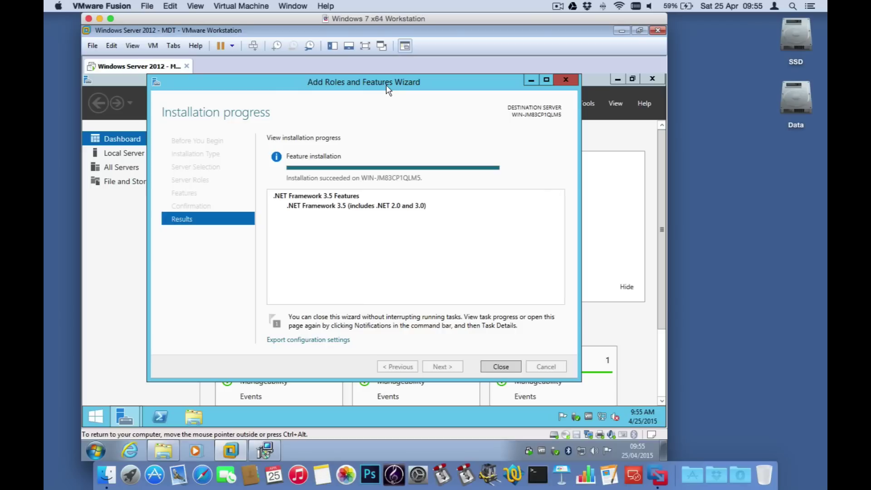
Step: Close the wizard and Server Manager, then open the System properties of This PC
left_click(500, 366)
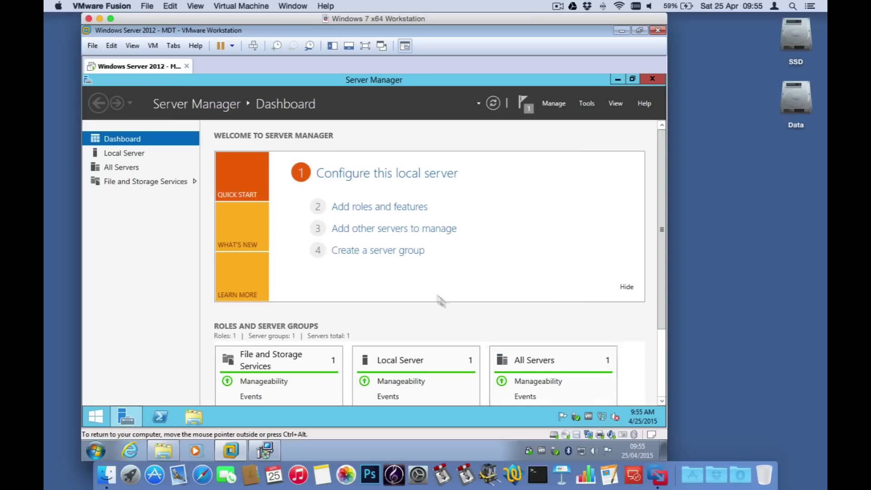
left_click(657, 82)
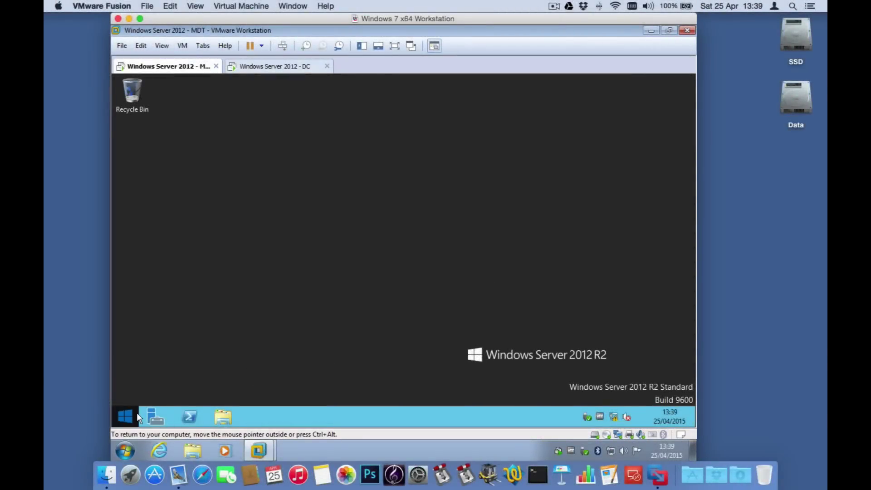
left_click(126, 416)
right_click(211, 269)
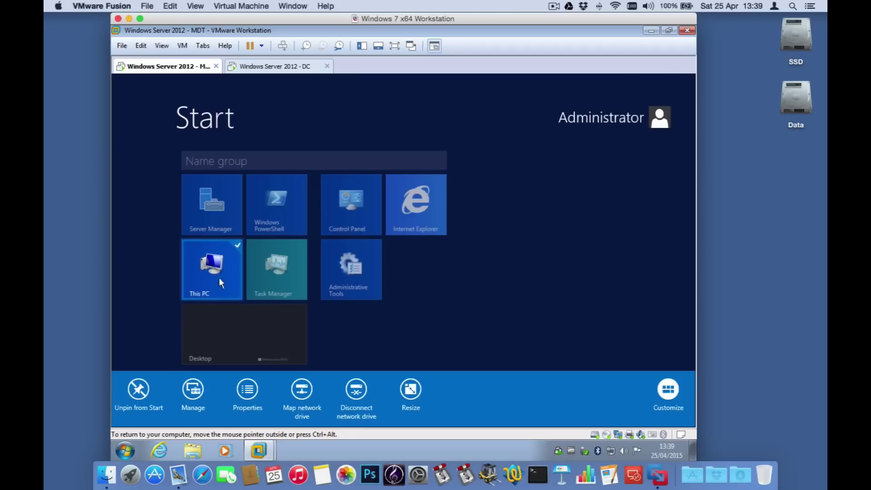
left_click(247, 389)
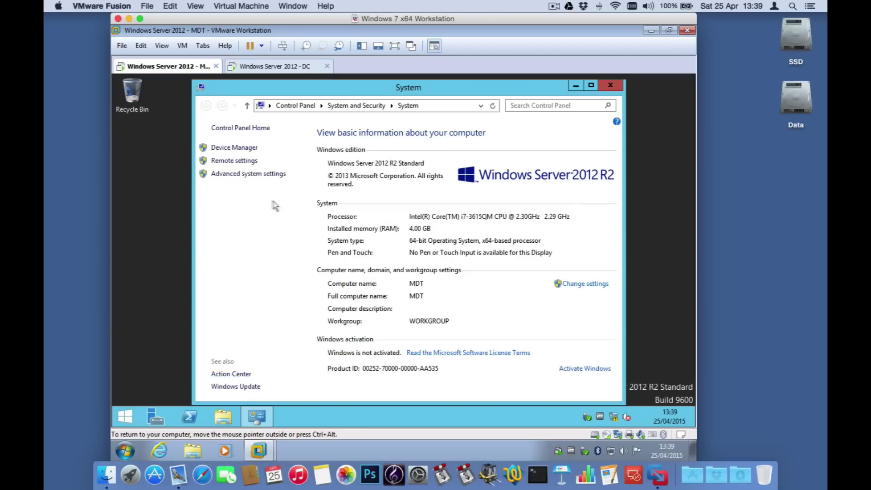
Step: Switch the computer's membership from workgroup to the pretendco.test domain
left_click(588, 284)
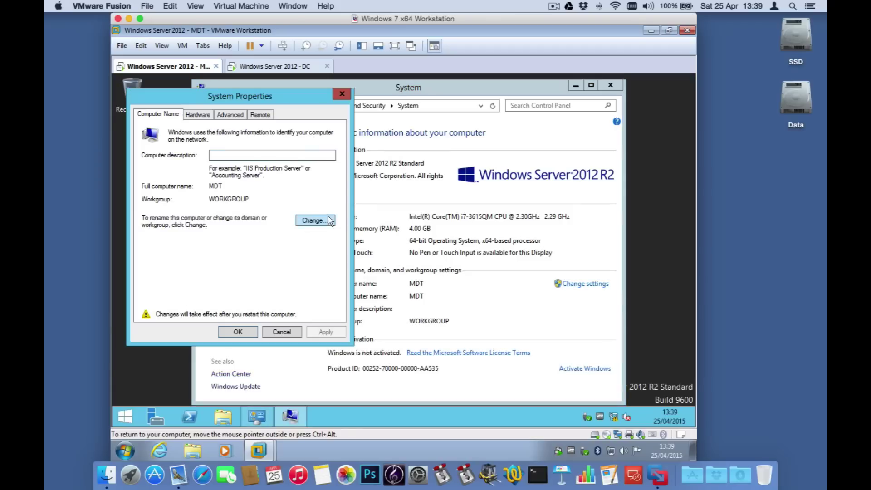
left_click(315, 220)
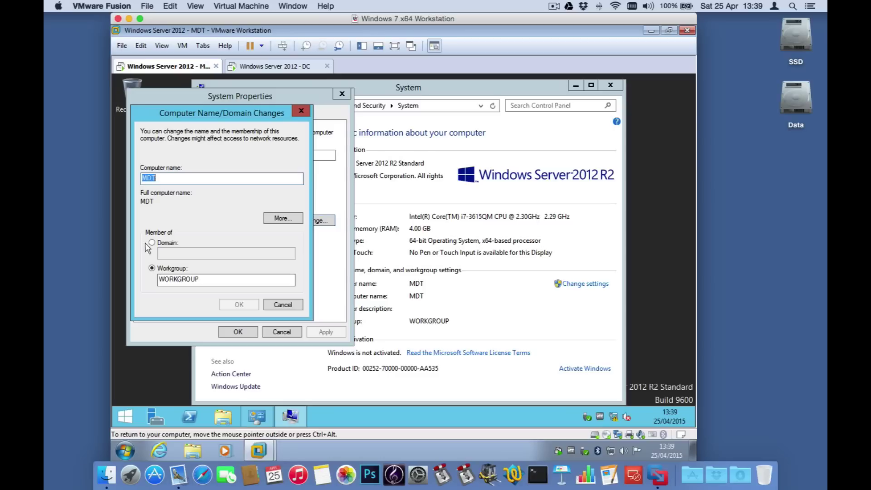
left_click(151, 243)
left_click(178, 253)
type("pr")
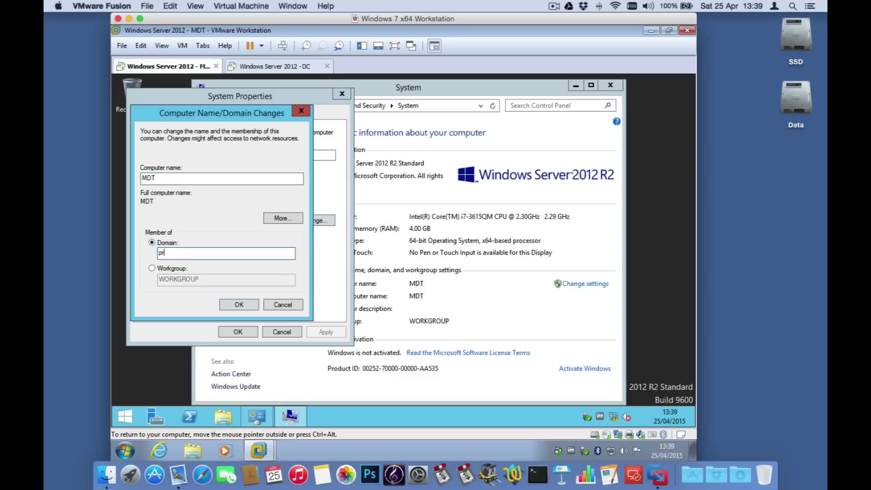
type("etendco.test")
left_click(238, 304)
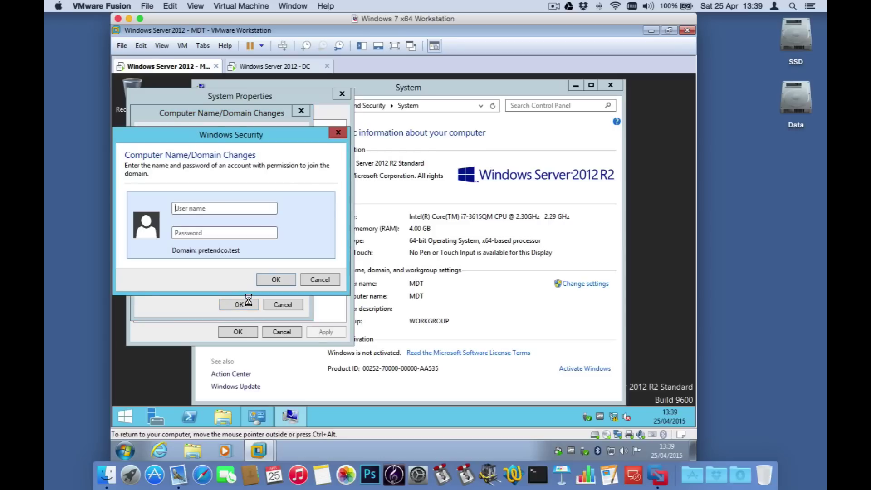
Step: Enter the domain administrator credentials, acknowledge the welcome and restart notices, and restart now
type("administratoPa$$w0rd")
left_click(283, 279)
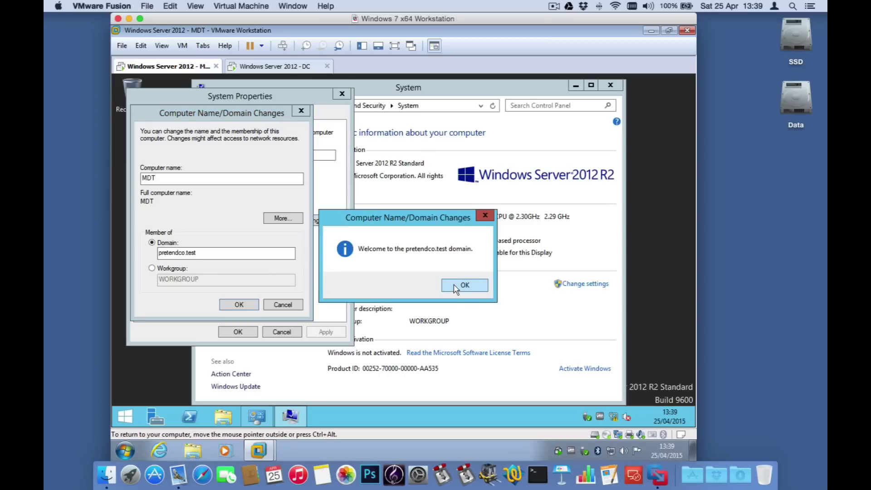
left_click(455, 286)
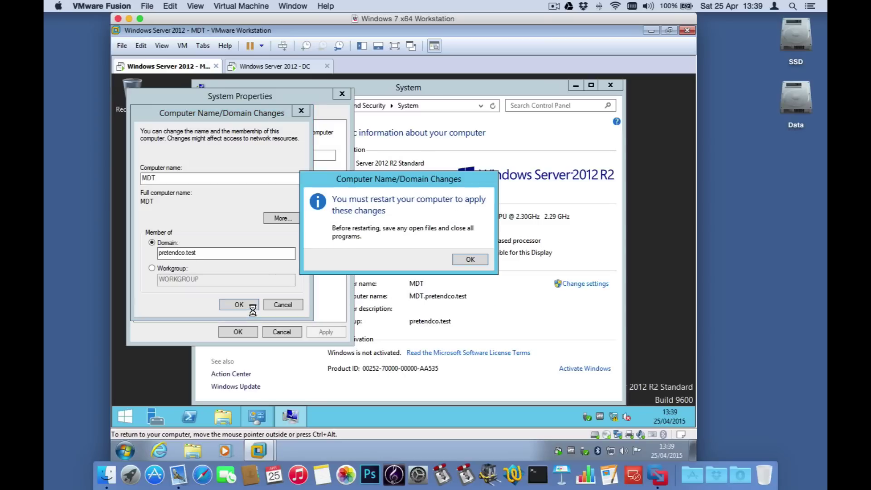
left_click(466, 257)
left_click(241, 333)
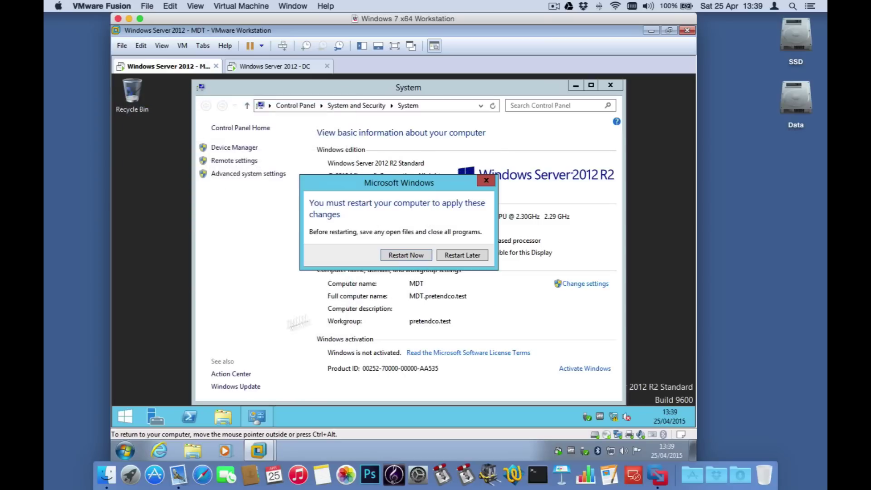
left_click(413, 254)
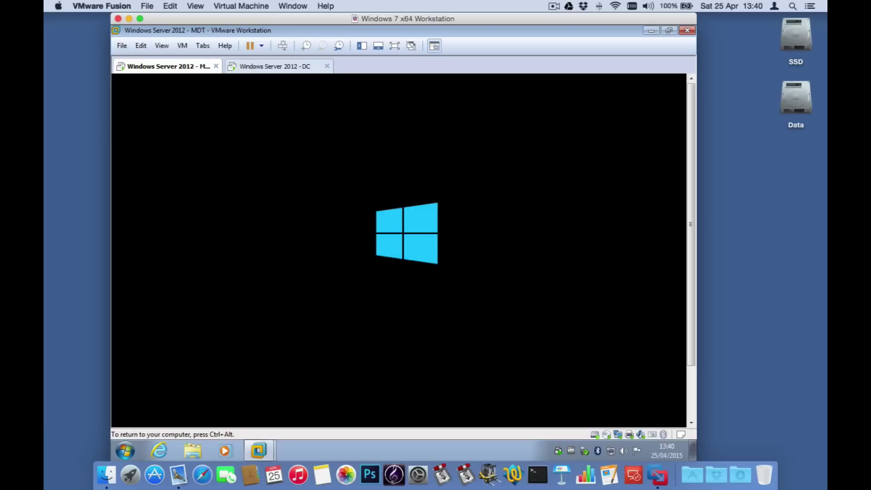
Step: After the MDT VM reboots, send Ctrl+Alt+Del and sign in as the local Administrator
key("ctrl+alt")
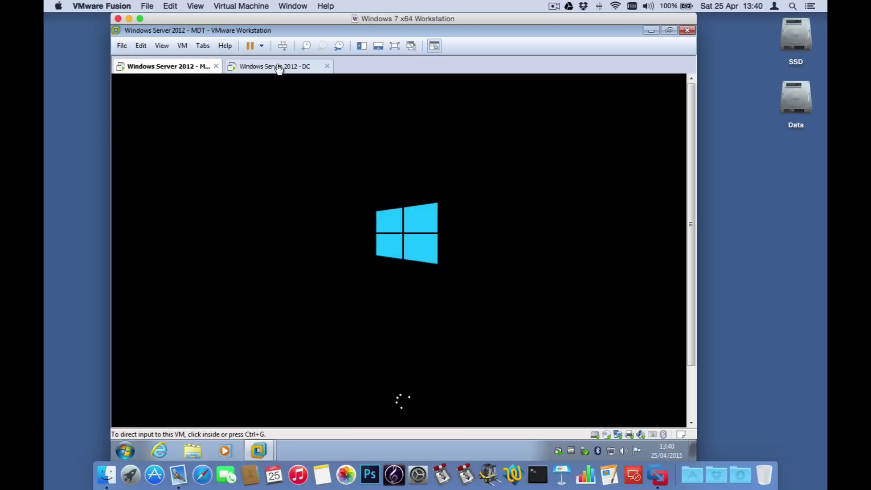
left_click(277, 67)
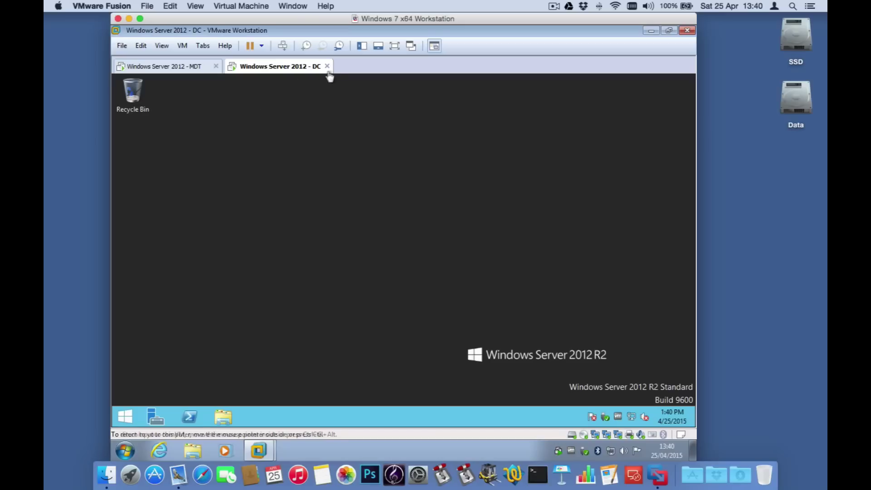
left_click(195, 69)
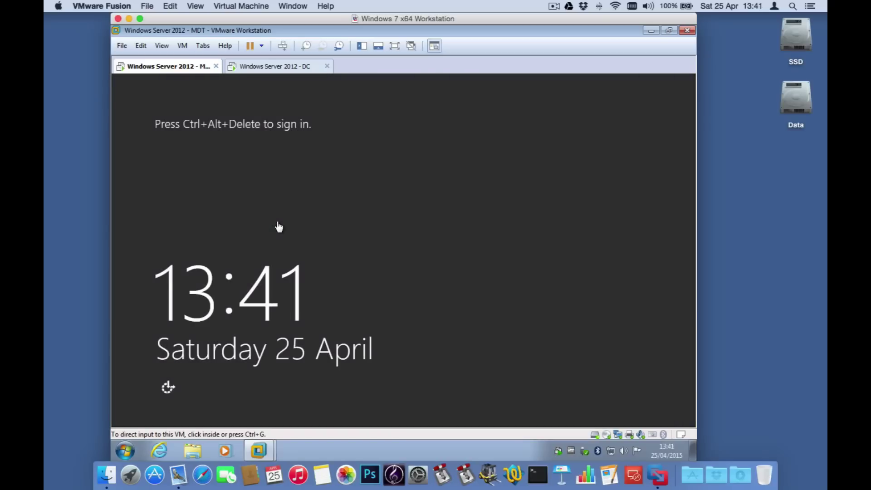
left_click(183, 46)
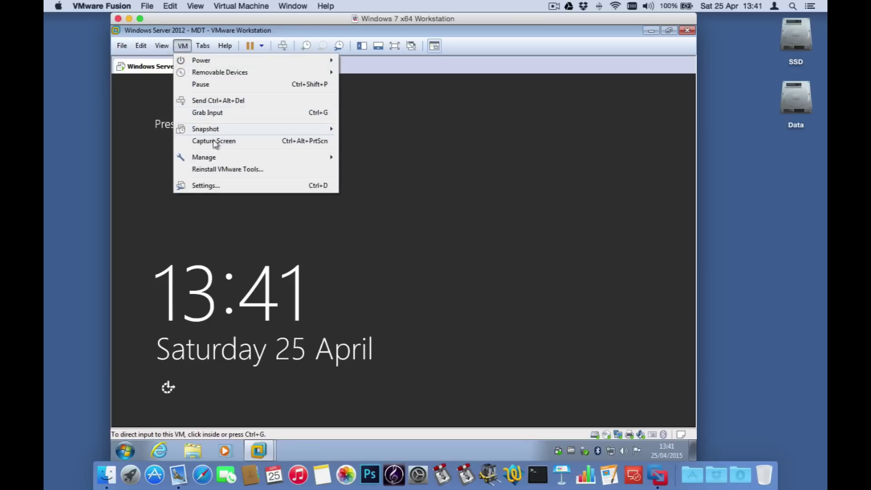
left_click(218, 100)
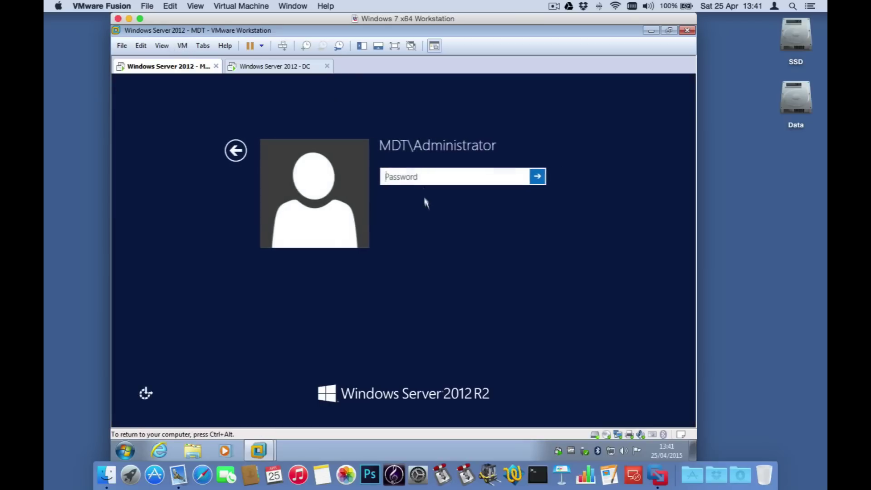
type("•••••••••")
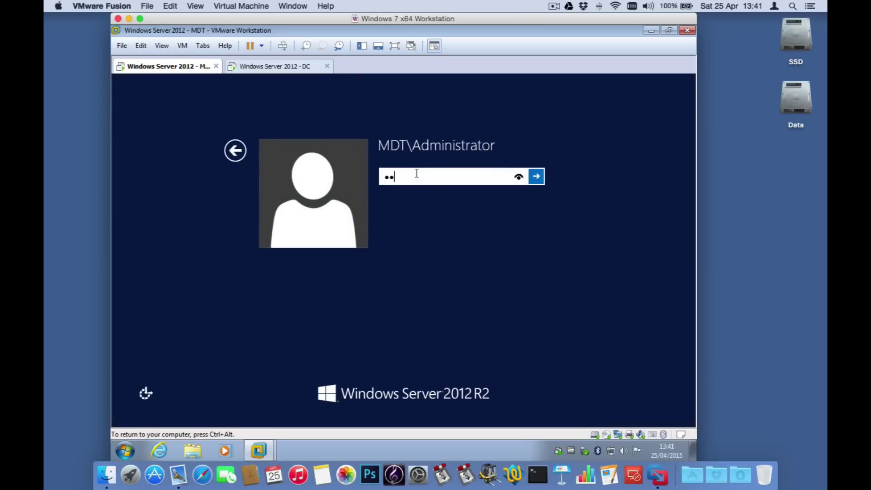
key("Return")
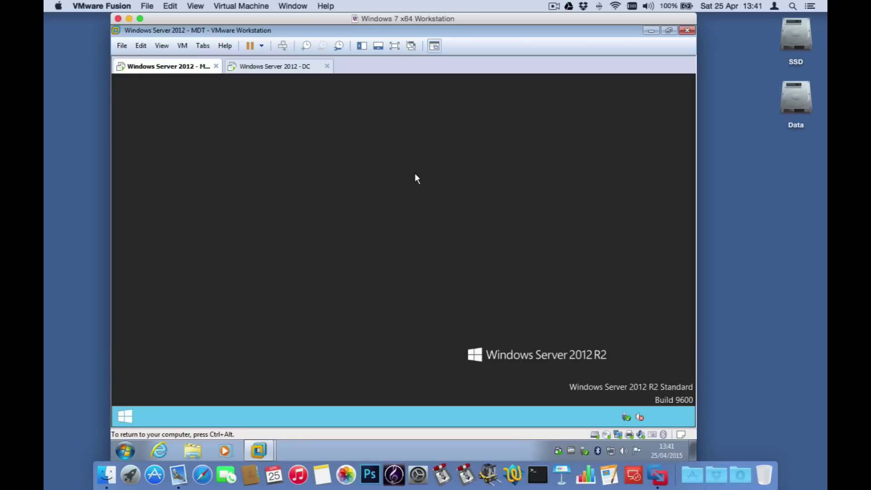
Step: On the DC VM, check the MDT server's 10.0.0.6 entry under IPv4 Scope Address Leases in DHCP
left_click(278, 68)
left_click(119, 413)
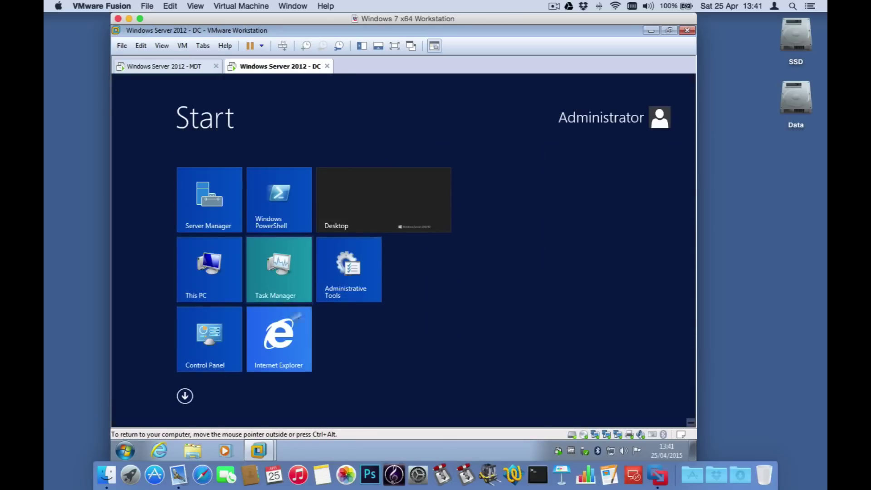
left_click(185, 396)
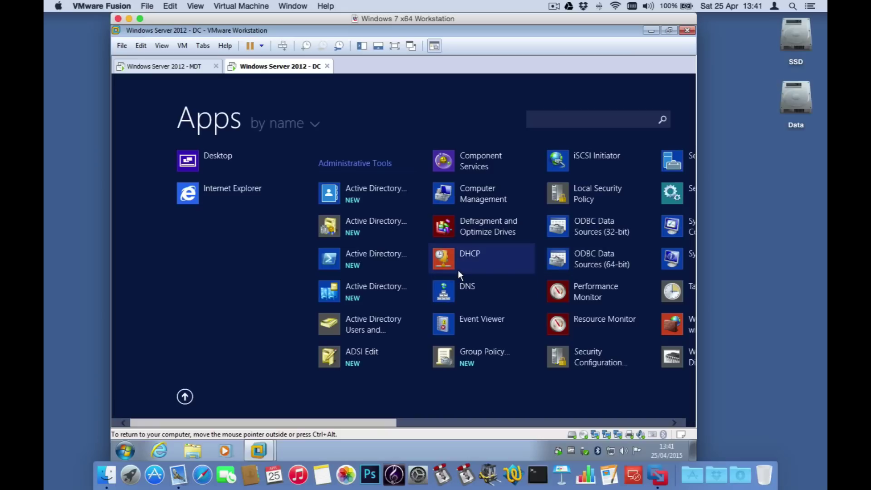
left_click(481, 254)
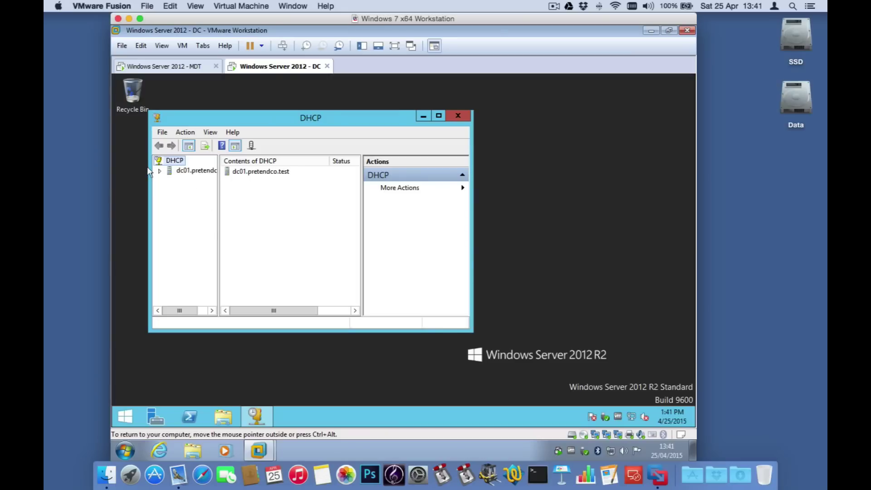
left_click(159, 171)
double_click(210, 112)
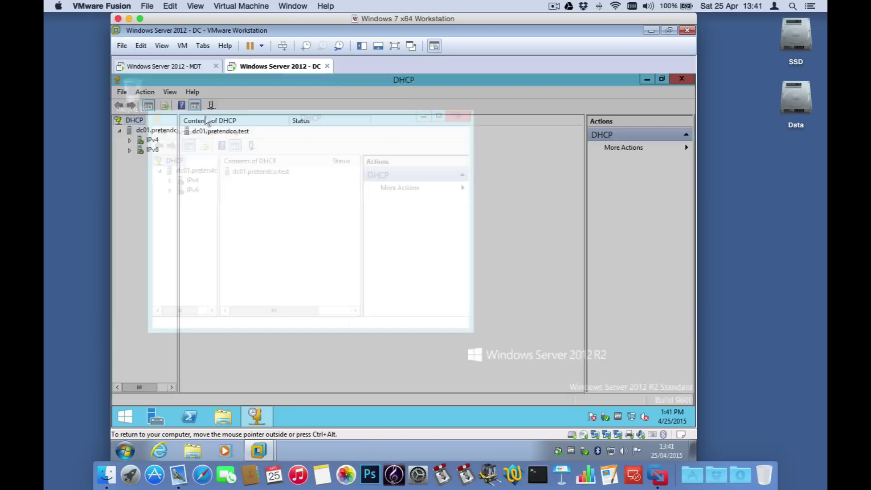
left_click(130, 140)
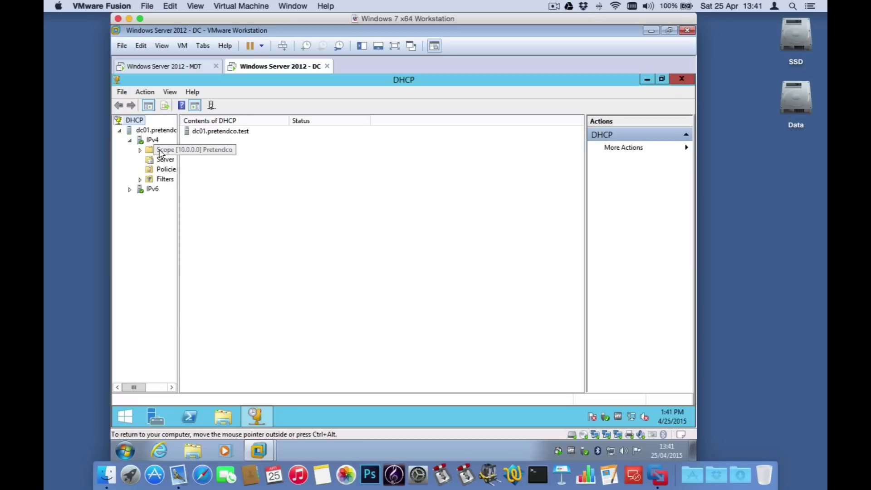
double_click(164, 150)
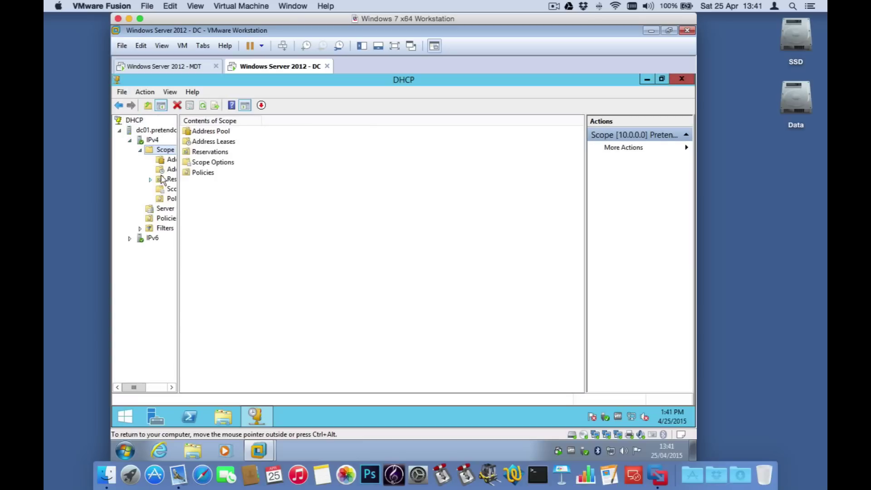
left_click(166, 171)
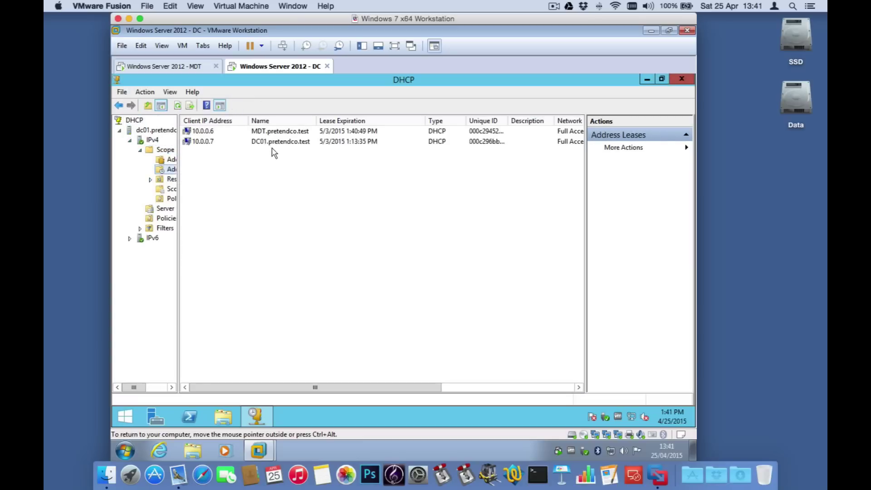
left_click(256, 132)
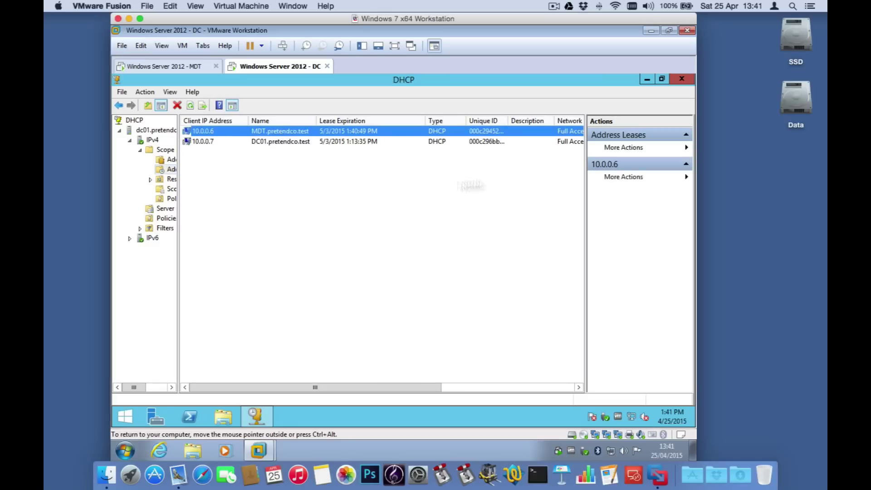
left_click(680, 79)
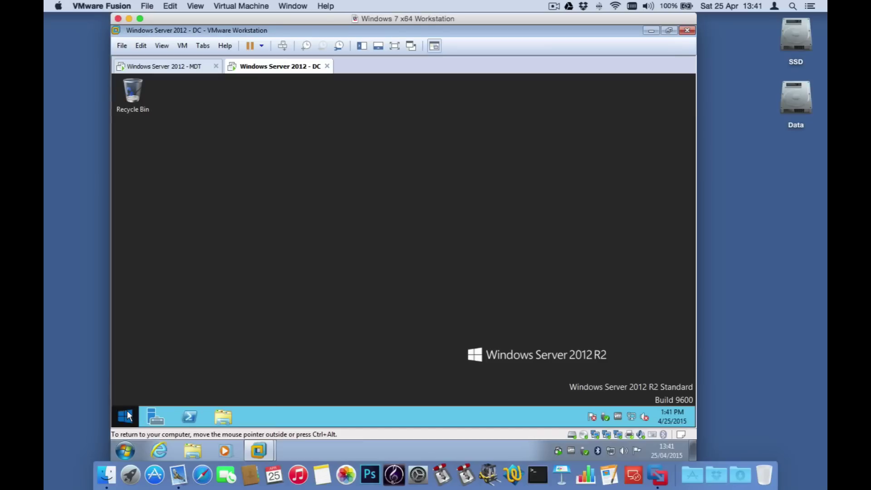
Step: Check the MDT host record in the pretendco.test DNS zone, then go back to the MDT server
left_click(125, 417)
left_click(185, 396)
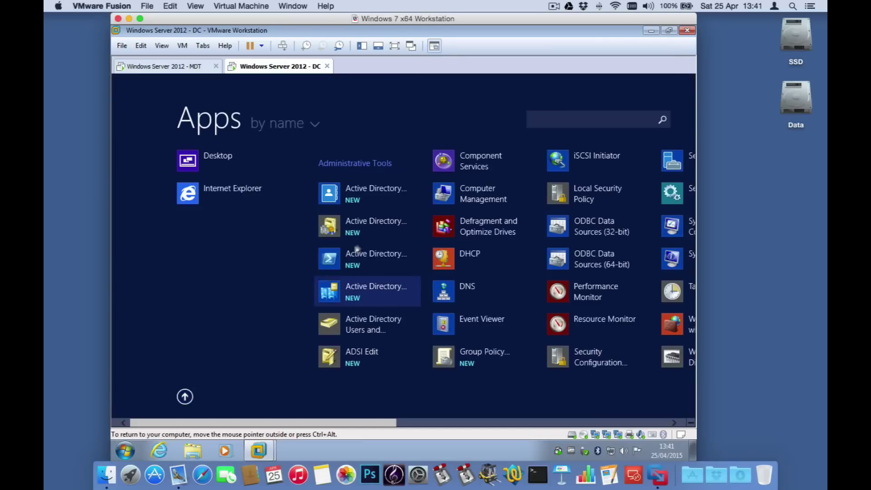
left_click(465, 284)
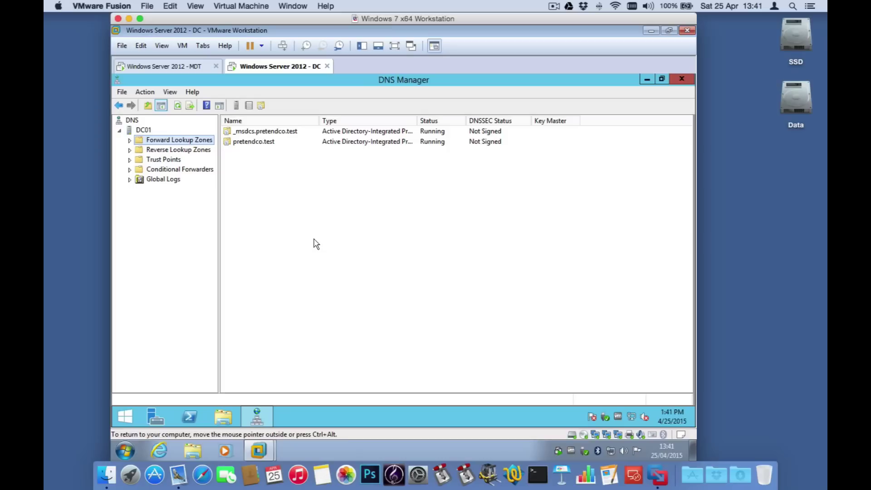
double_click(165, 141)
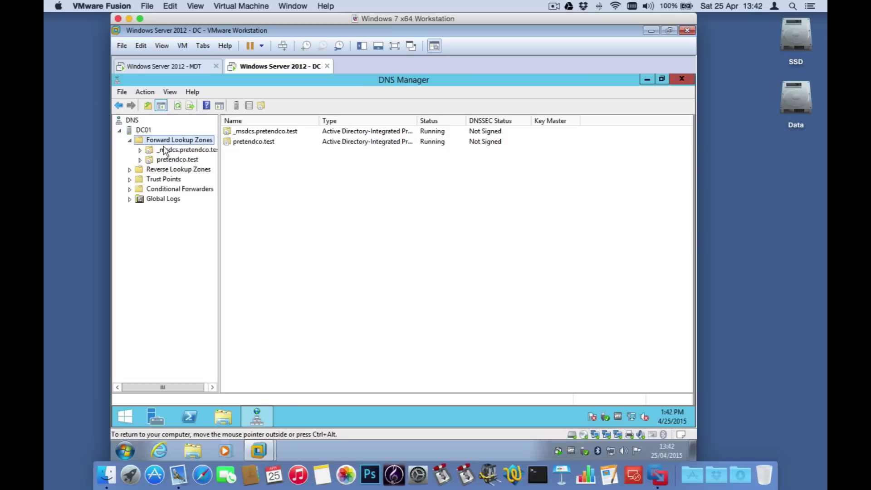
left_click(170, 160)
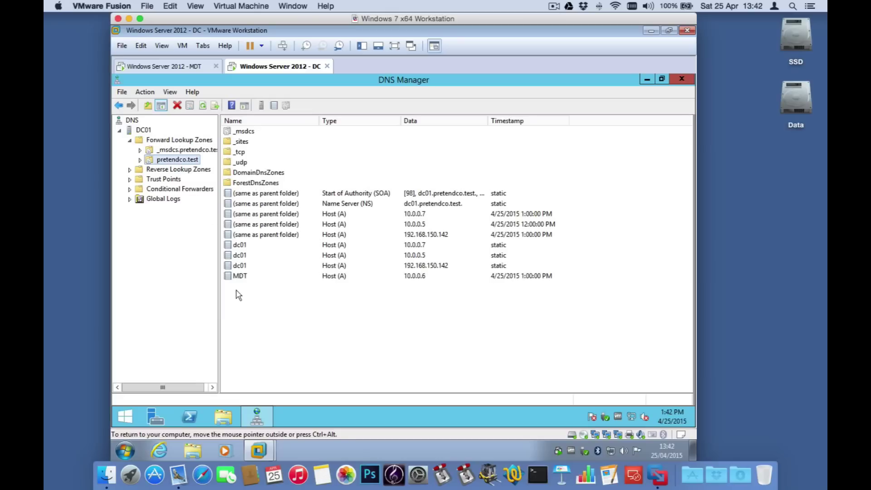
left_click(257, 276)
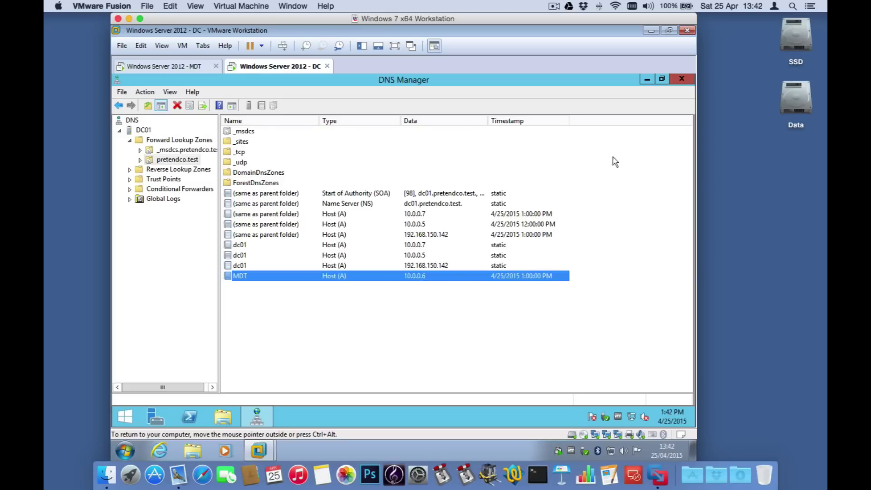
left_click(681, 80)
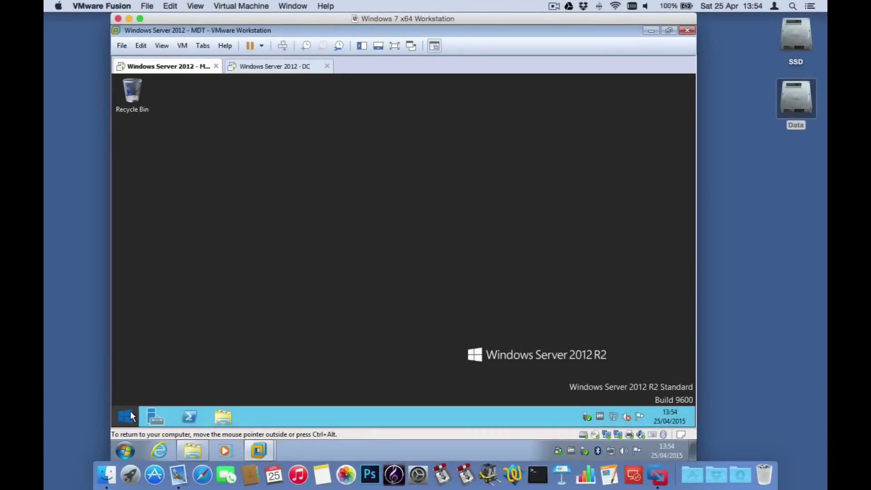
left_click(126, 415)
Step: Run adksetup from Z:\Windows ADK, keeping the default location and declining CEIP
left_click(209, 270)
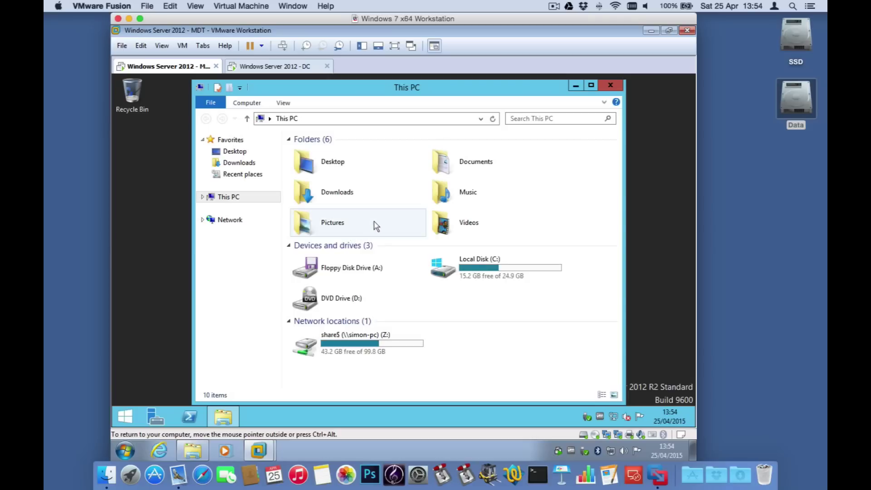
double_click(363, 344)
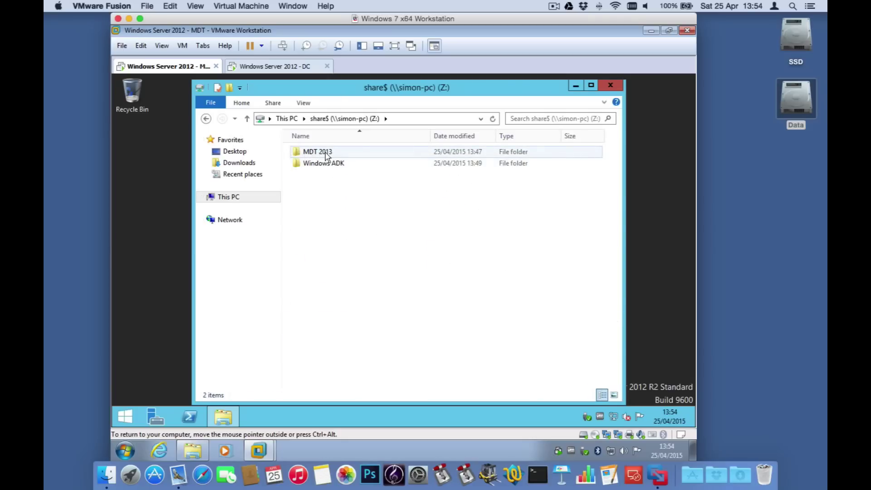
double_click(321, 164)
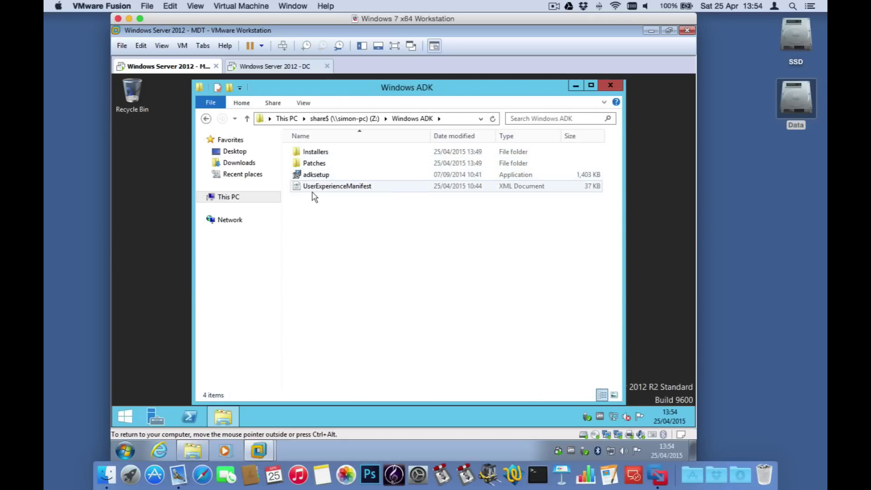
double_click(316, 175)
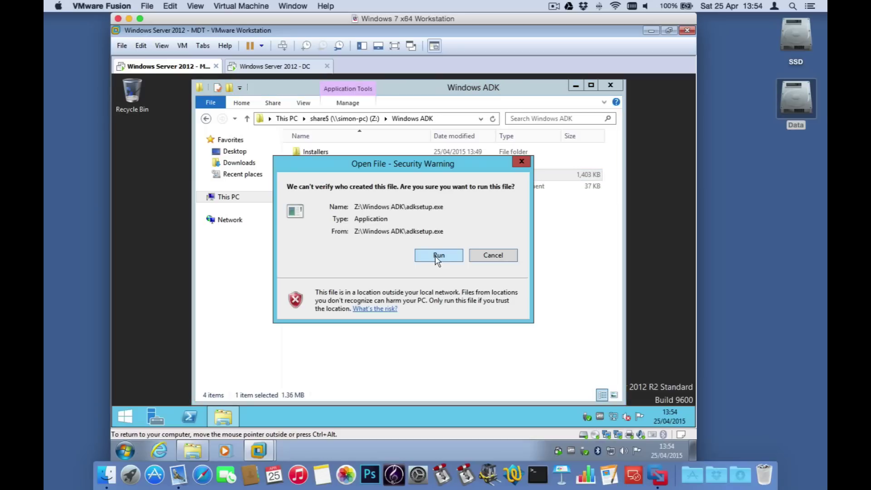
left_click(433, 257)
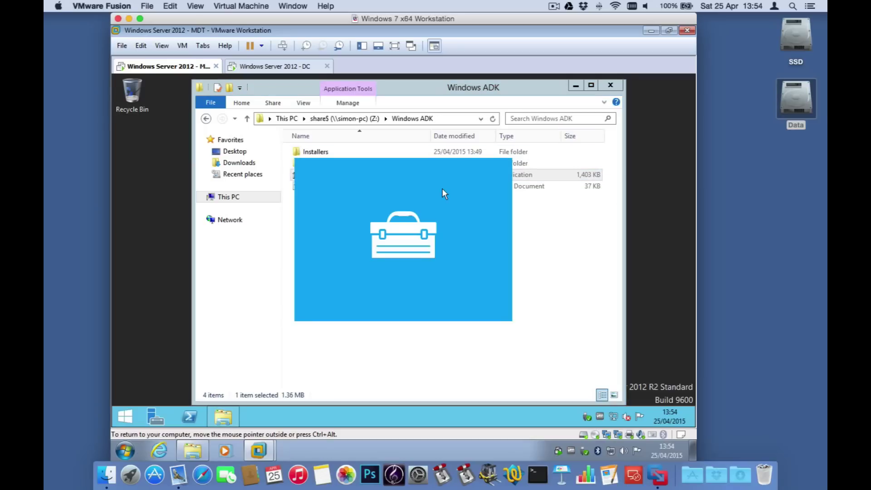
left_click(575, 85)
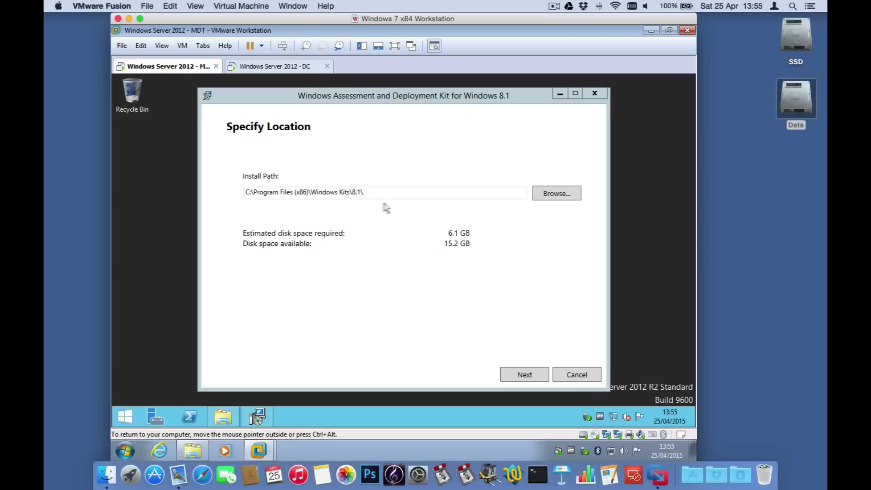
left_click(521, 374)
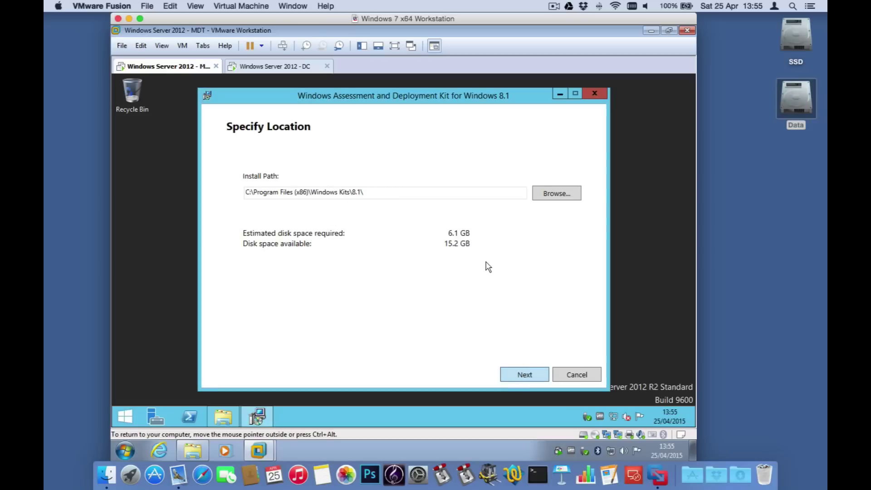
left_click(512, 374)
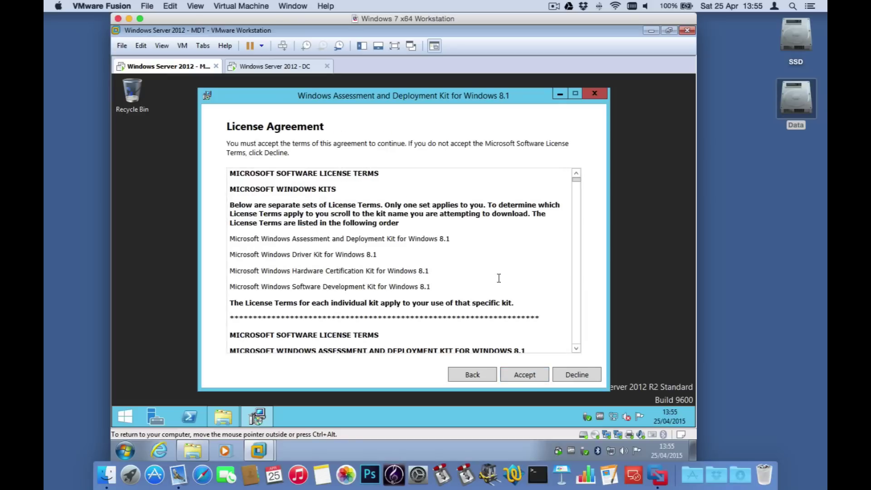
Step: Accept the ADK license, deselect the Application Compatibility Toolkit, review the remaining features and install
left_click(526, 375)
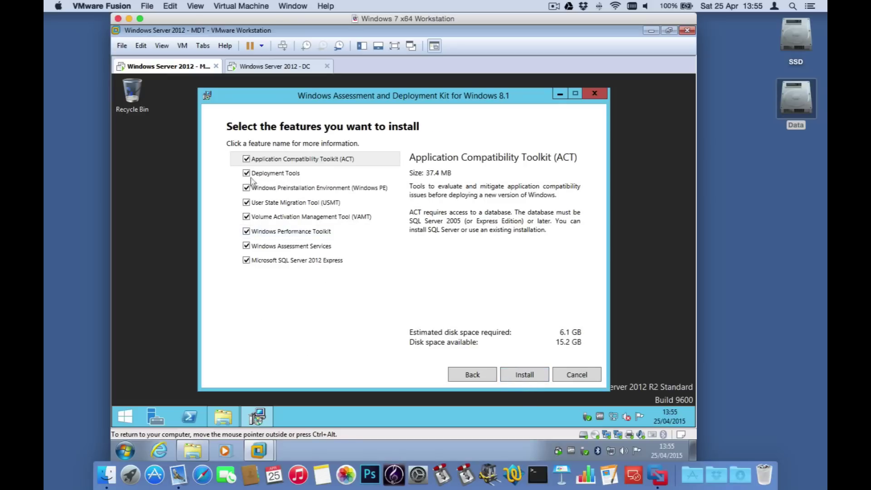
left_click(246, 159)
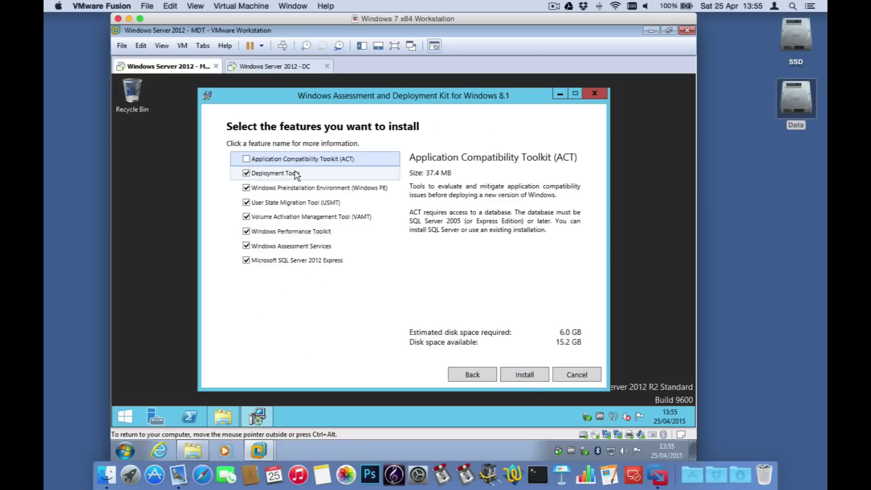
left_click(296, 174)
left_click(303, 190)
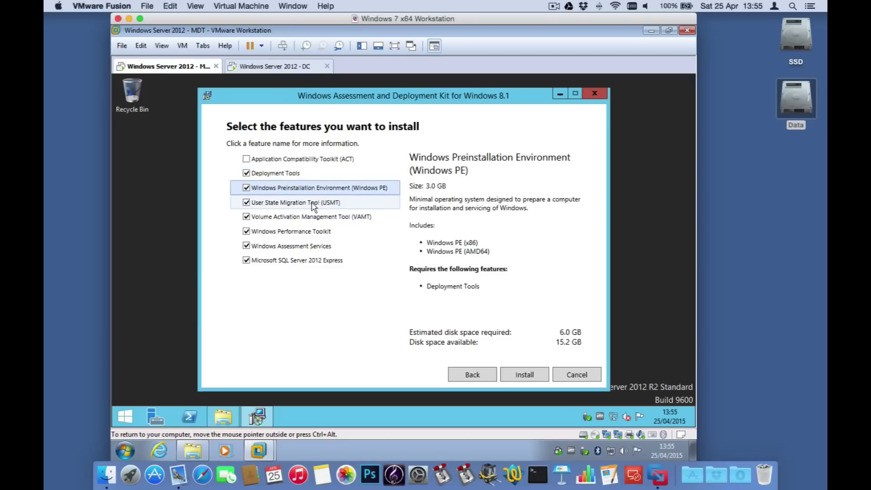
left_click(313, 207)
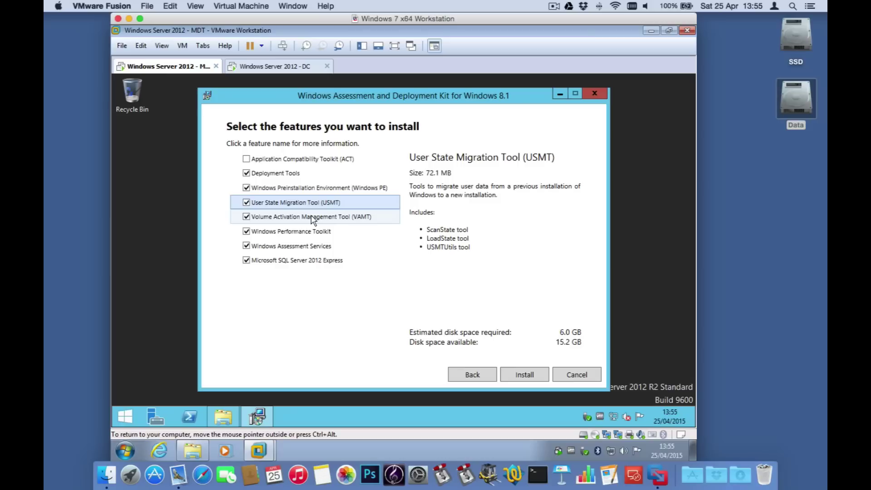
left_click(313, 218)
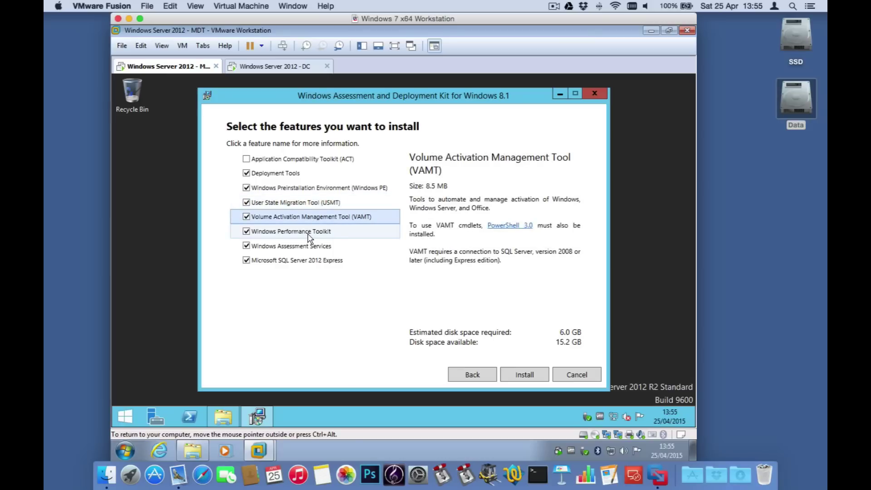
left_click(308, 233)
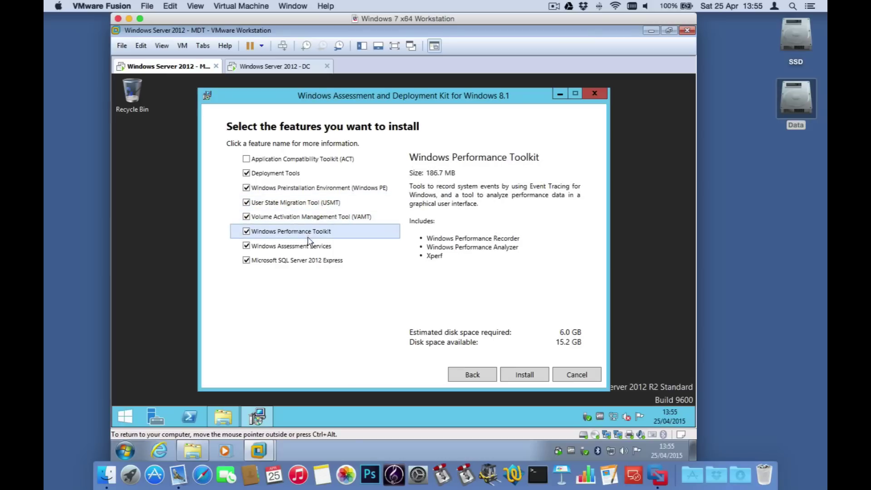
left_click(293, 248)
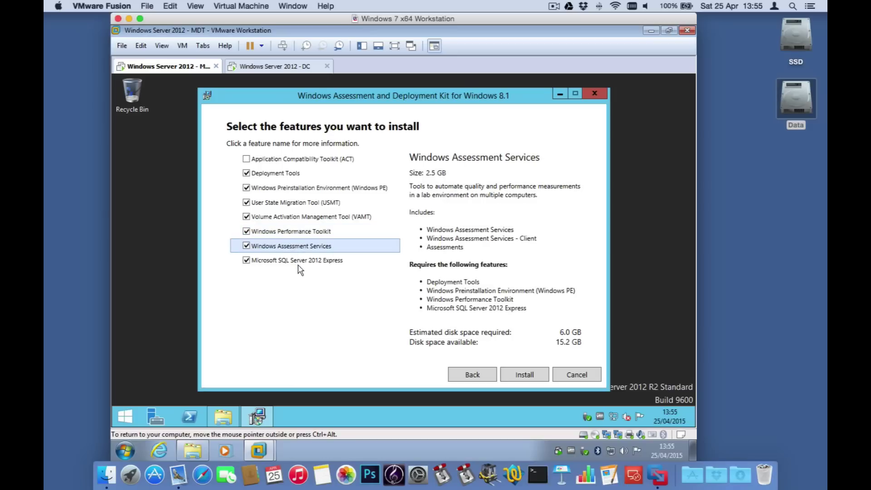
left_click(295, 263)
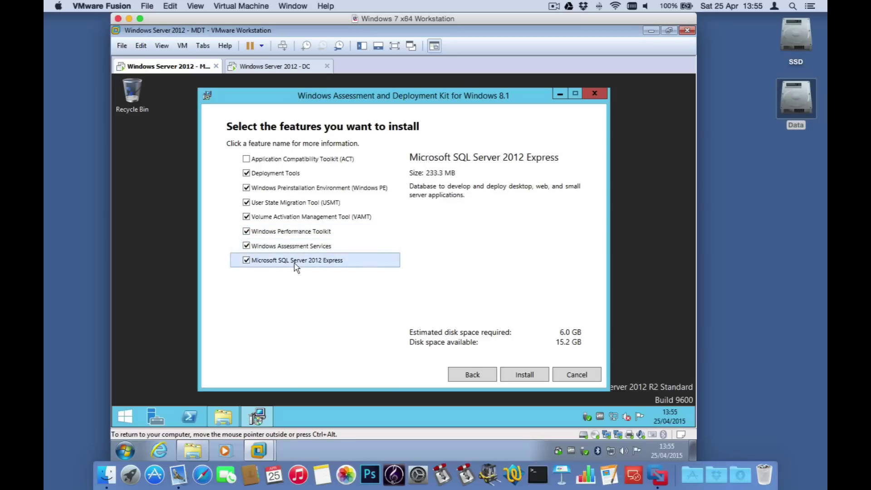
left_click(526, 375)
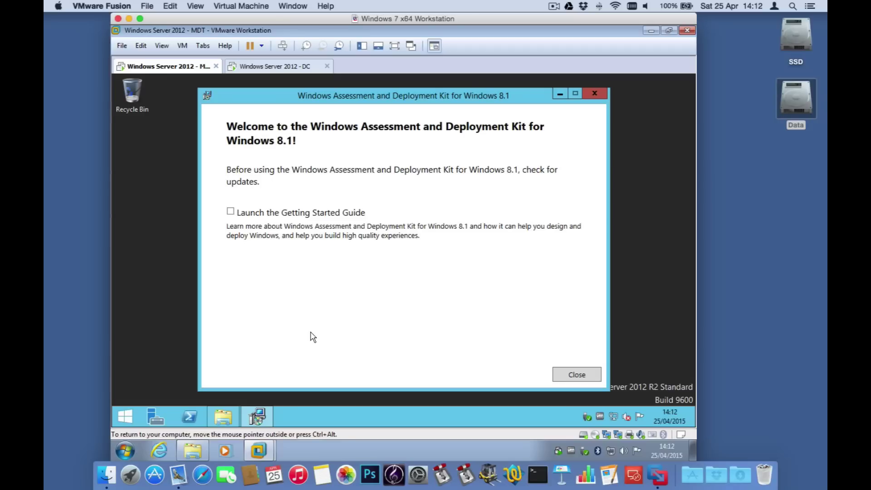
Step: Close the finished Windows ADK Setup and return to the Windows ADK folder window
left_click(565, 375)
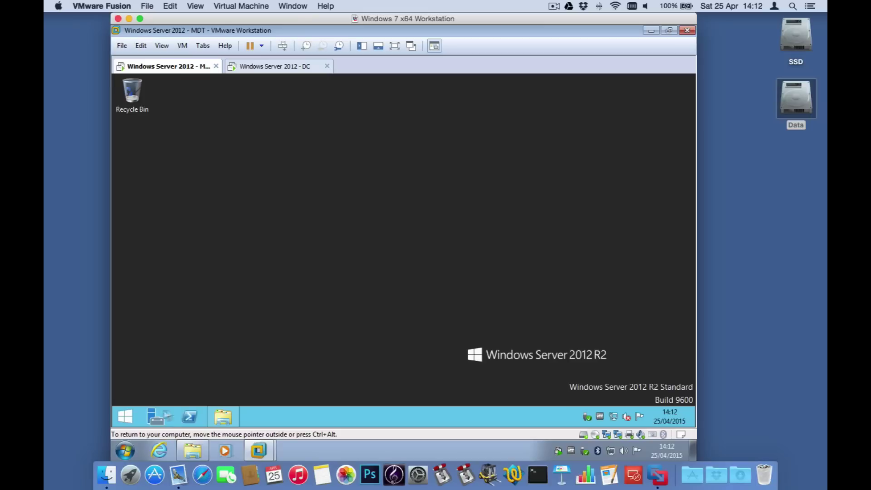
left_click(223, 418)
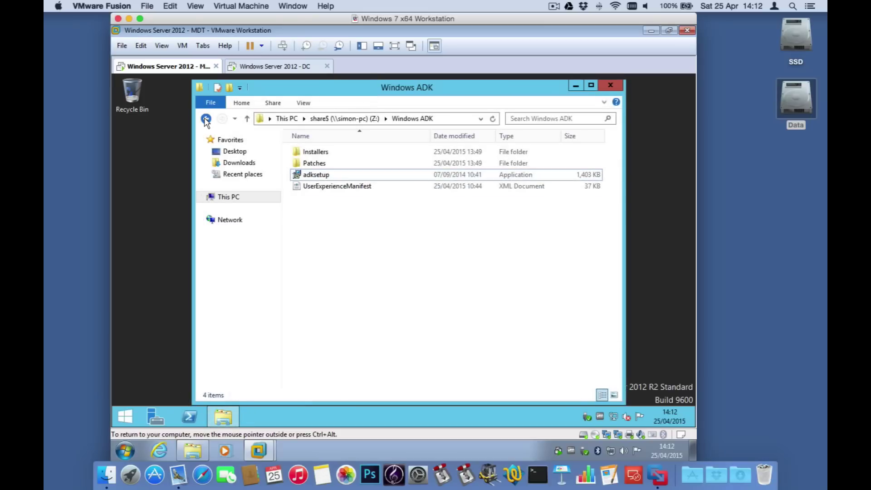
Step: From the shared MDT 2013 folder, run the MicrosoftDeploymentToolkit2013_x64 installer
left_click(205, 118)
left_click(313, 151)
double_click(314, 153)
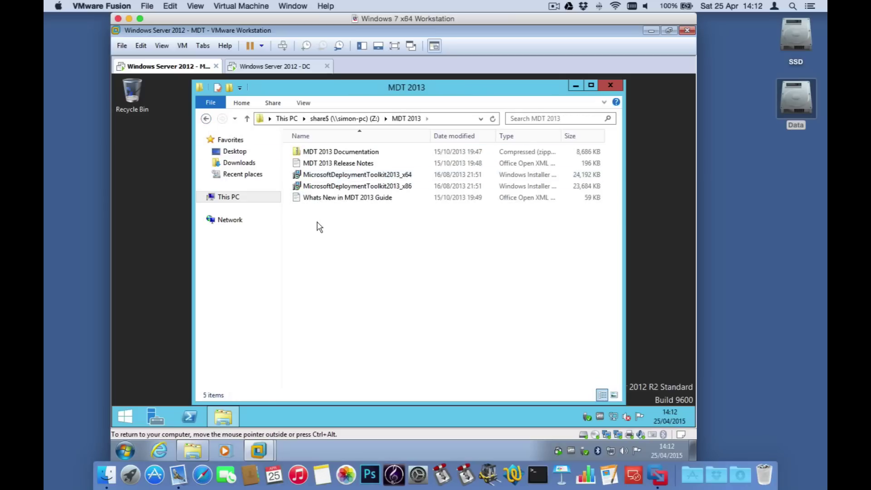
left_click(353, 175)
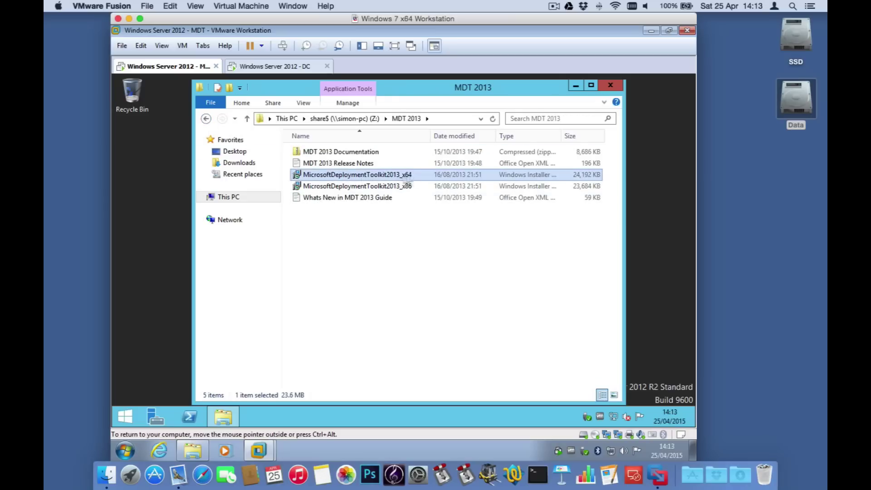
double_click(354, 175)
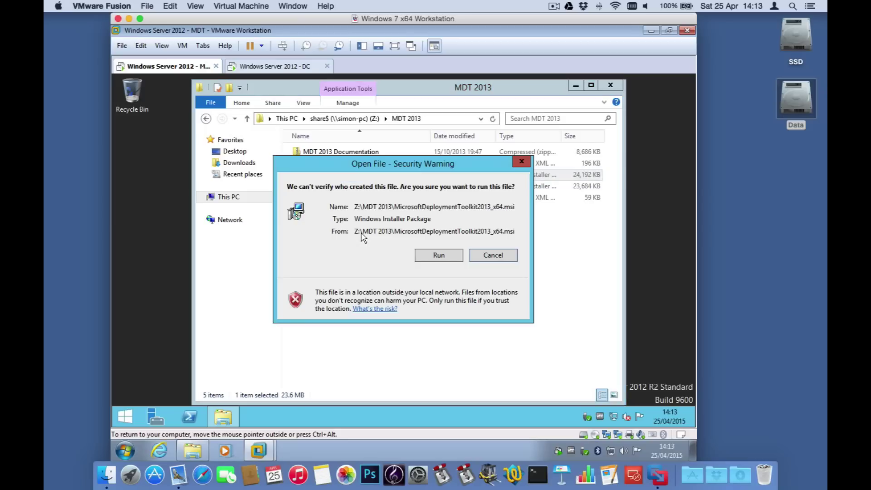
left_click(441, 255)
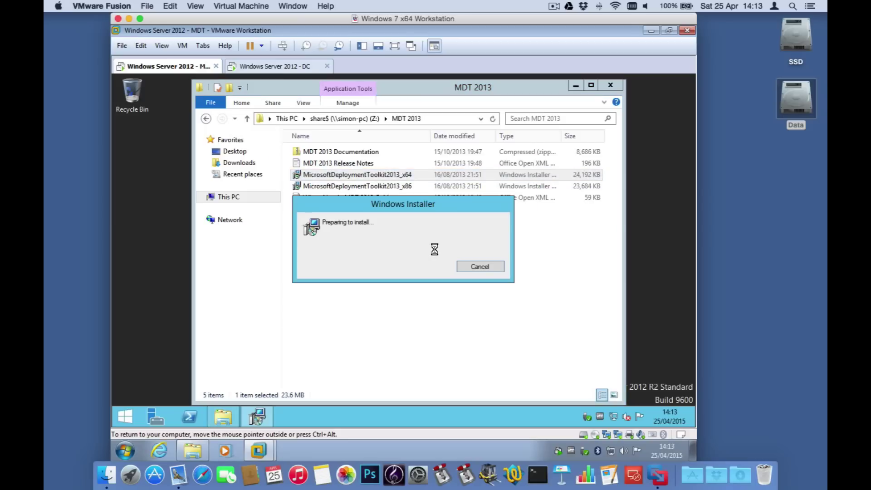
Step: Accept the licence, keep default features and install MDT 2013 (6.2.5019.0)
left_click(459, 330)
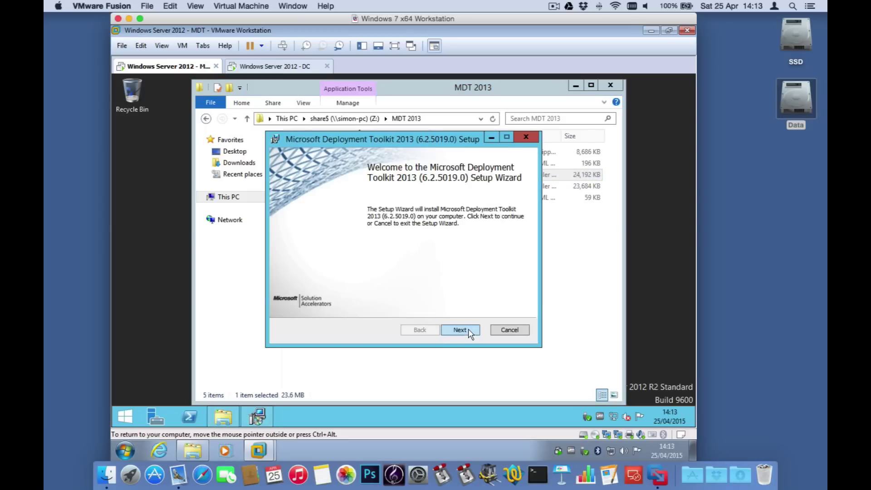
left_click(359, 289)
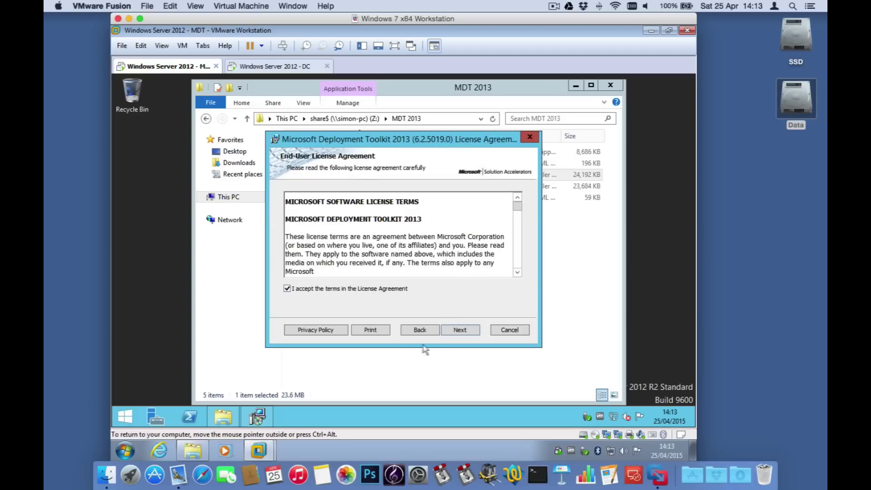
left_click(457, 331)
left_click(458, 334)
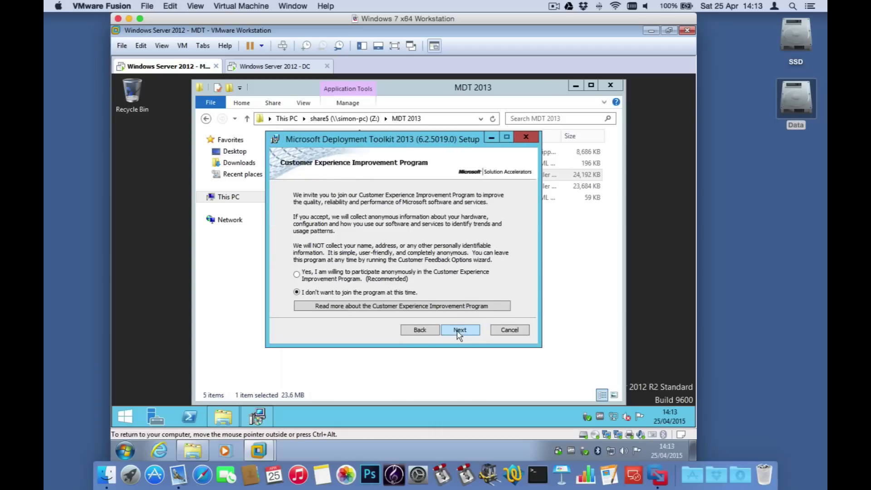
left_click(459, 333)
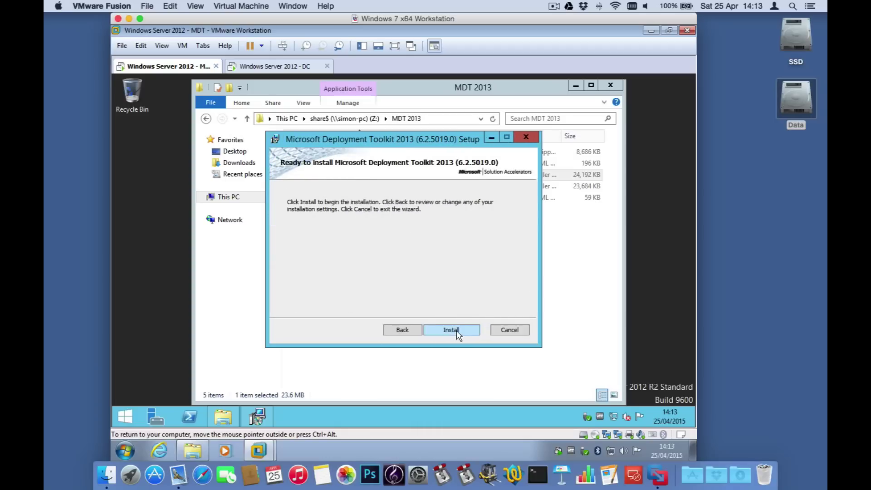
left_click(451, 330)
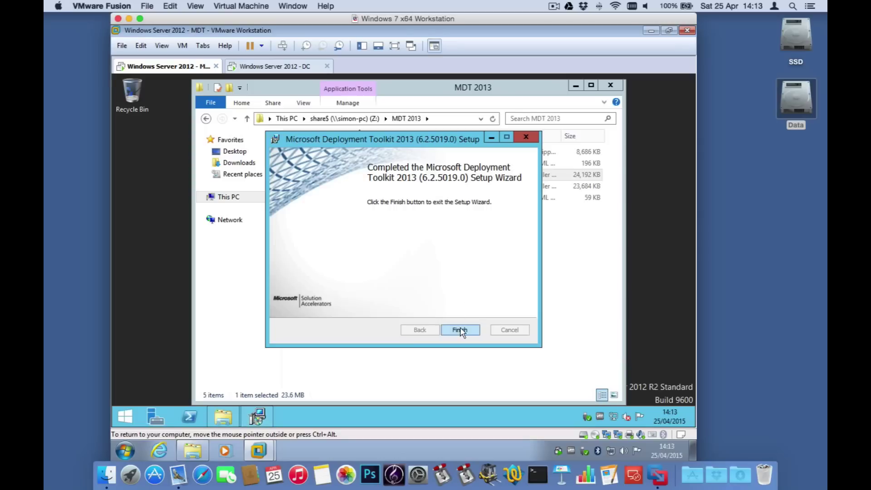
left_click(460, 330)
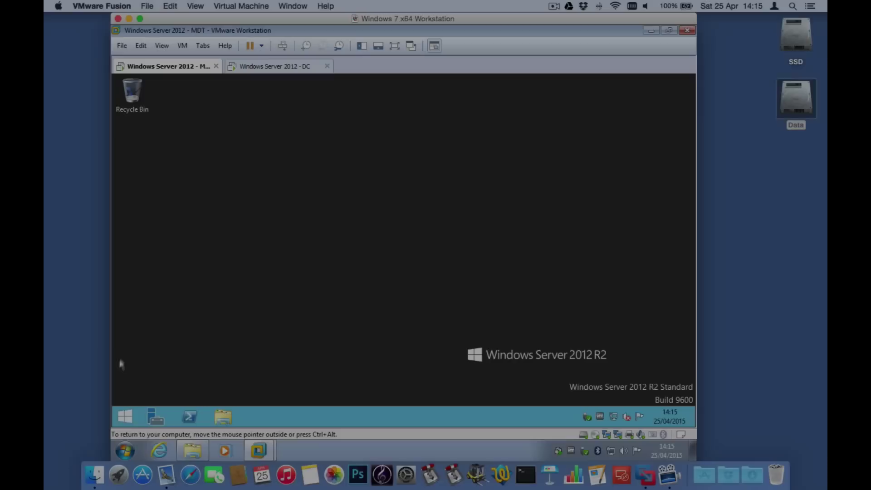
Step: Pin Deployment Workbench from the Start screen's Apps list to the taskbar and launch it
left_click(124, 416)
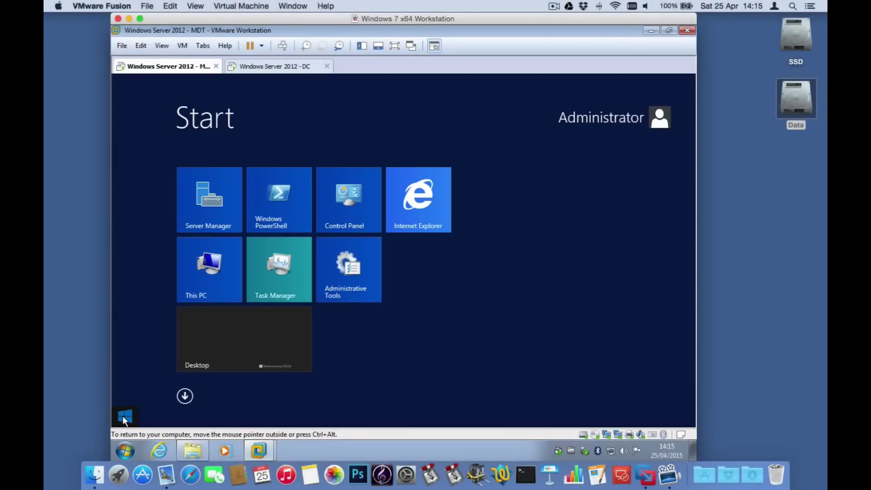
left_click(184, 397)
scroll(552, 285, "down", 3)
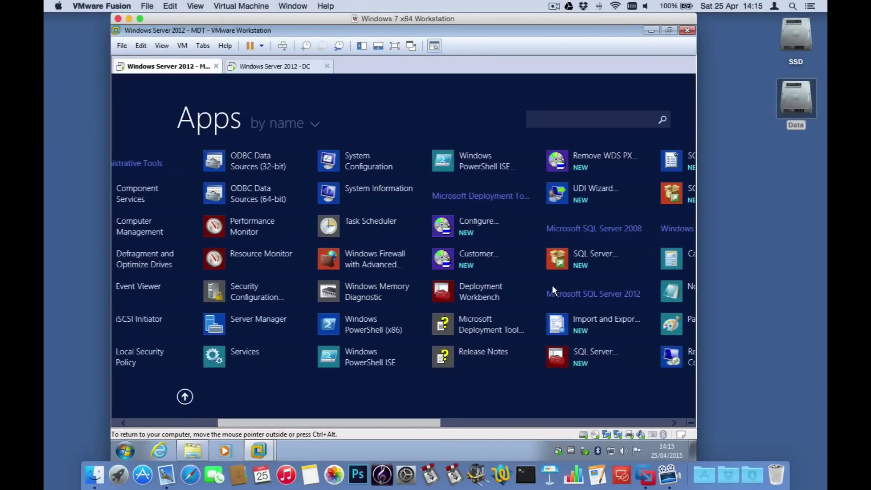
scroll(552, 285, "down", 1)
right_click(435, 293)
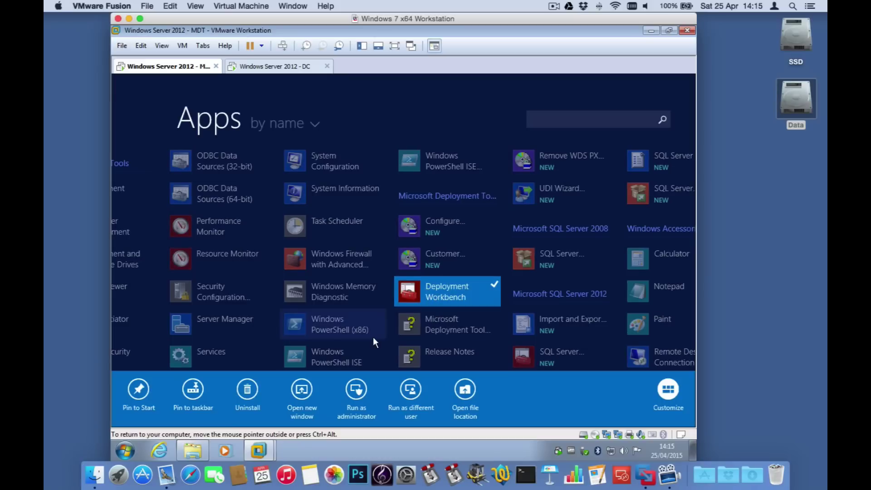
left_click(188, 389)
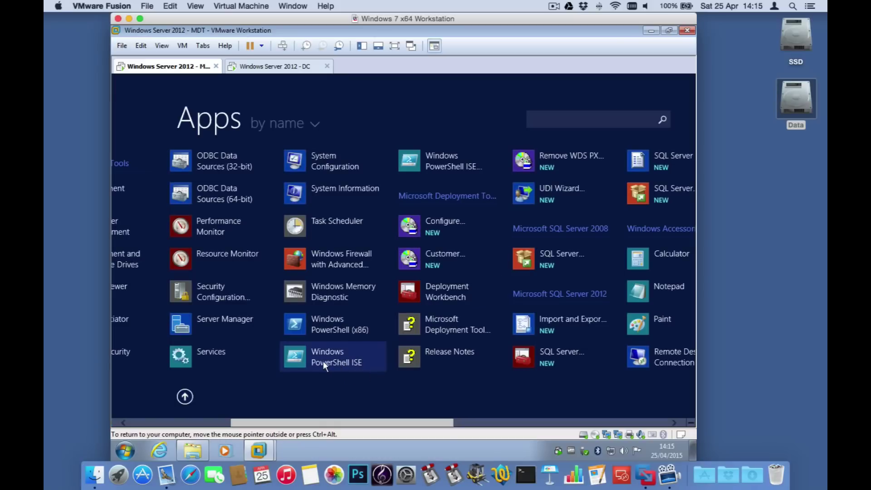
left_click(450, 290)
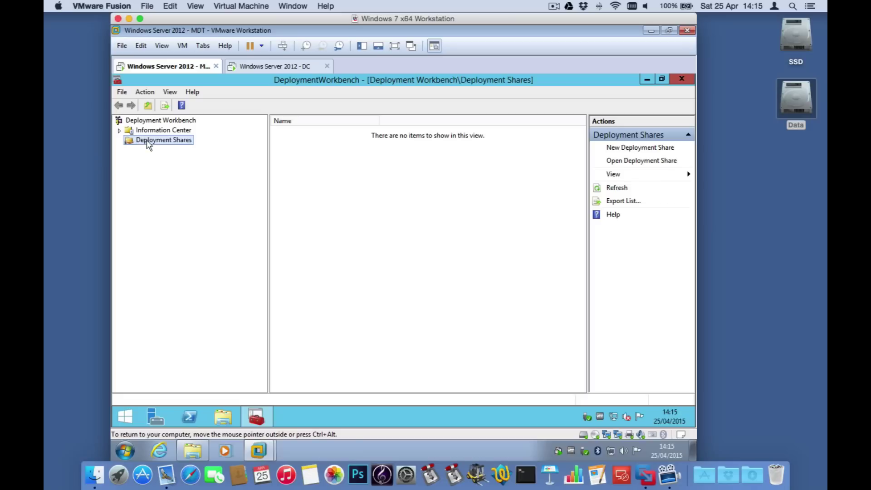
Step: Start a new deployment share at C:\DeploymentShare named DeploymentShare$, described 'MDT Deployment Share'
right_click(147, 142)
left_click(190, 146)
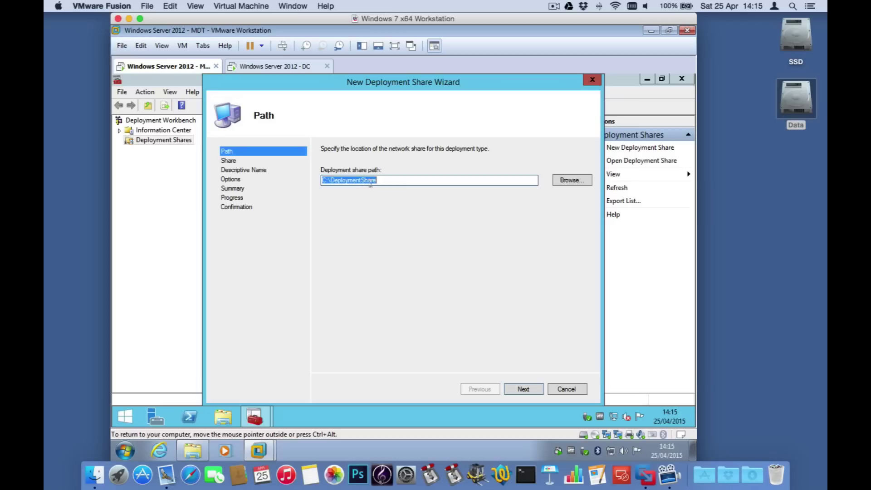
left_click(522, 391)
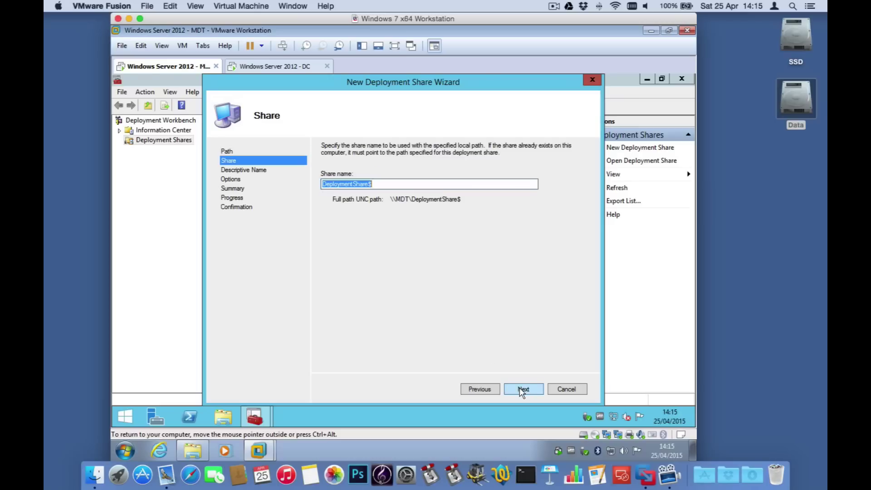
left_click(523, 392)
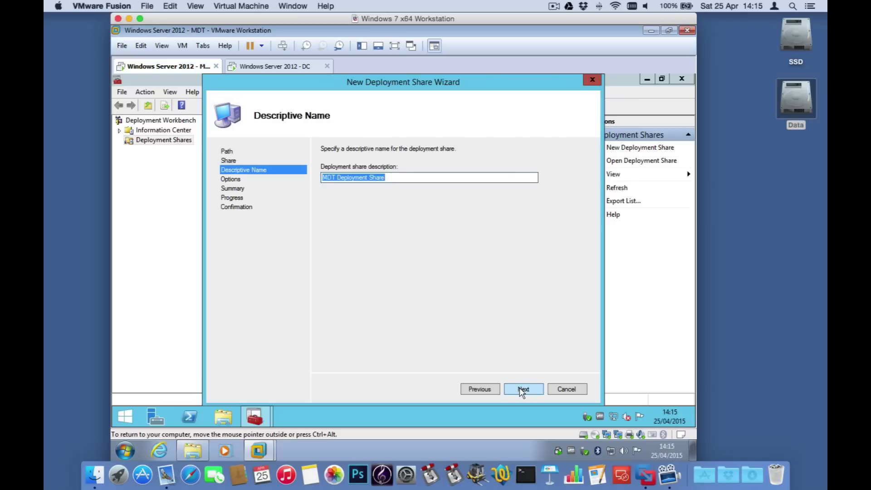
left_click(522, 390)
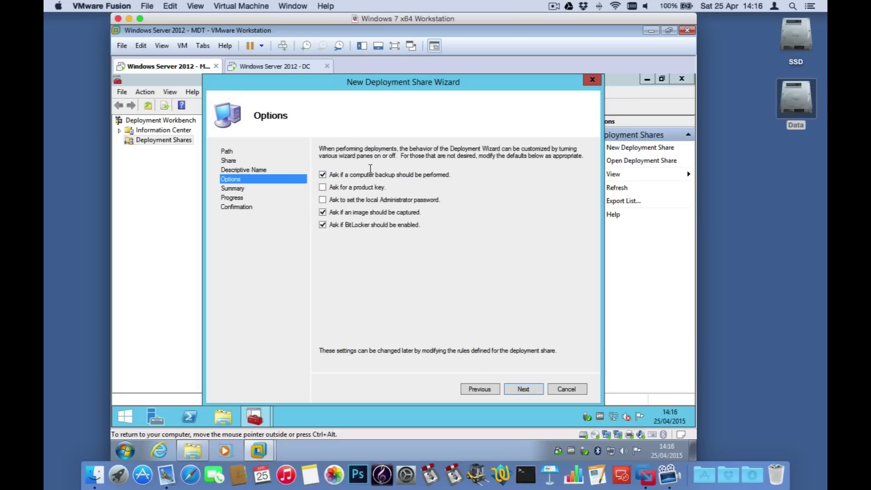
Step: Turn off the backup, image capture and BitLocker prompts, then create the share
left_click(323, 174)
left_click(323, 212)
left_click(322, 225)
left_click(523, 390)
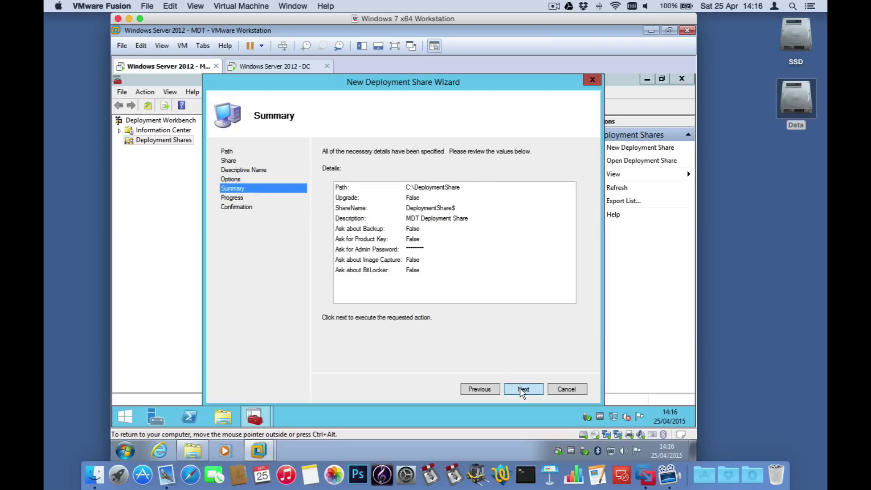
left_click(522, 389)
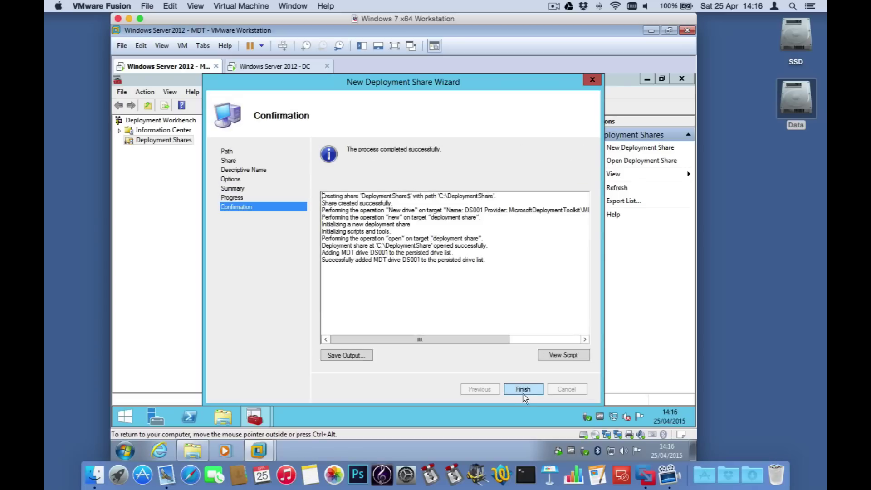
left_click(523, 390)
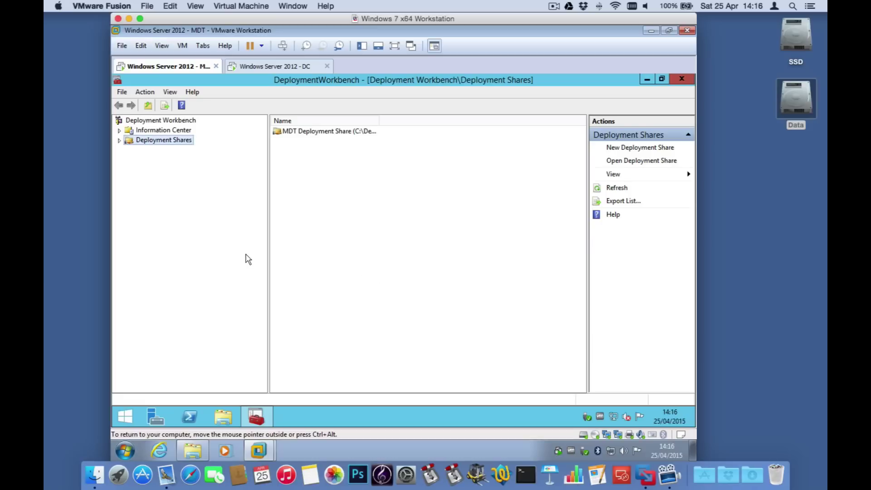
Step: Expand MDT Deployment Share and browse its Applications, Operating Systems, Drivers, Packages and Task Sequences folders
left_click(120, 141)
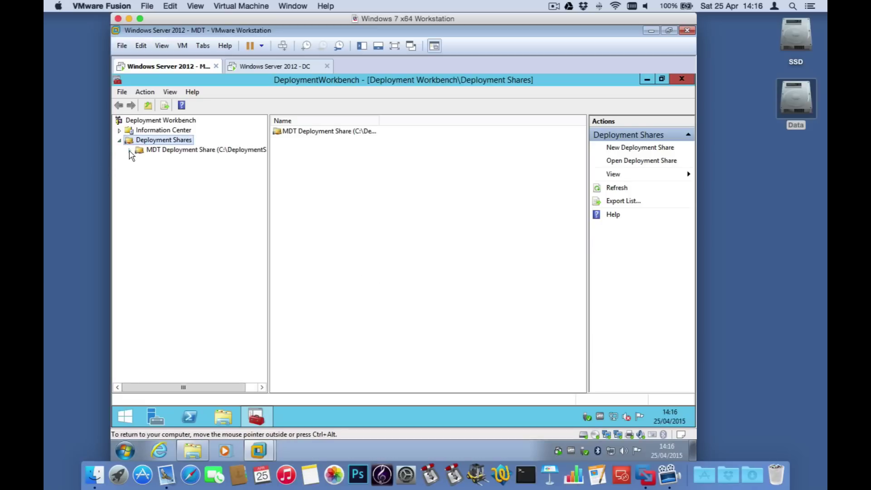
left_click(130, 150)
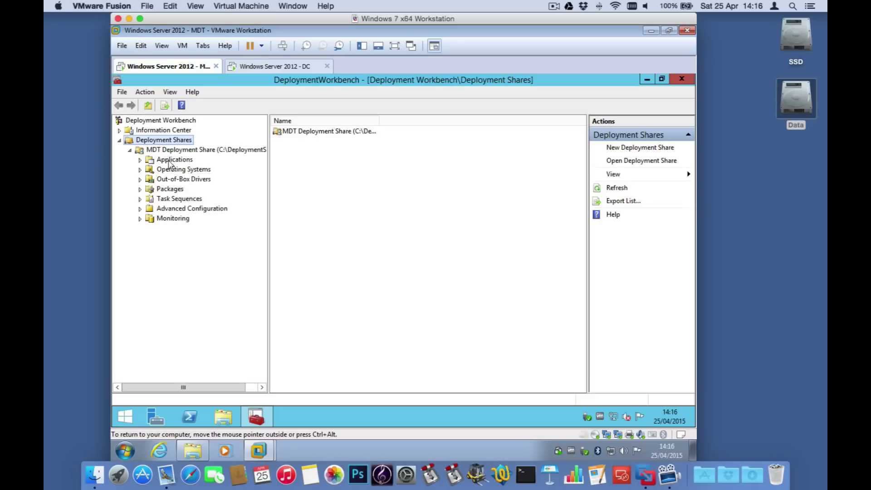
left_click(172, 160)
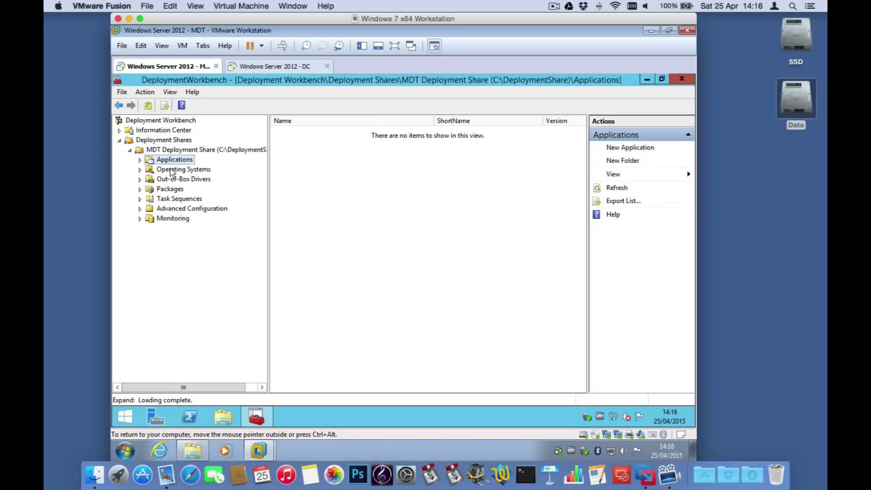
left_click(182, 170)
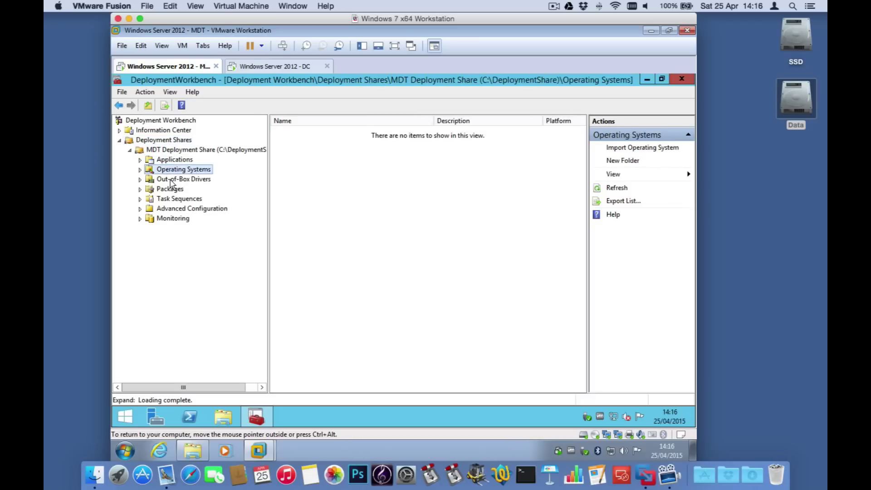
left_click(171, 182)
left_click(174, 190)
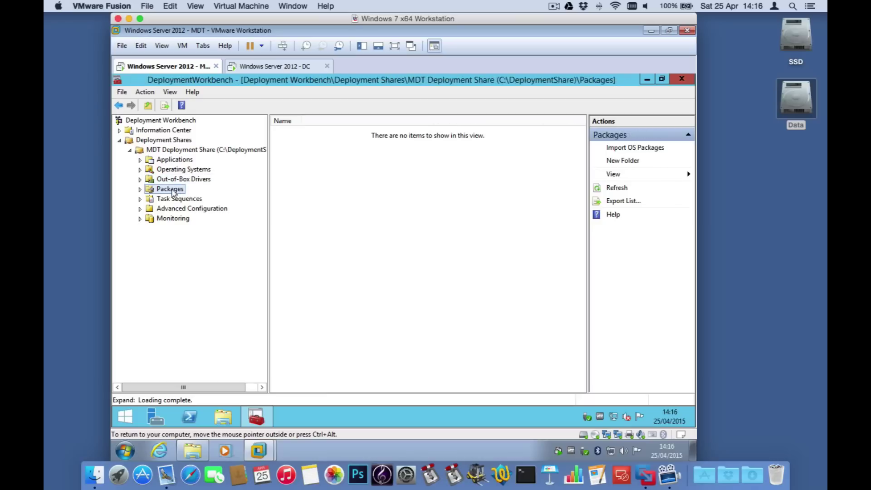
left_click(174, 199)
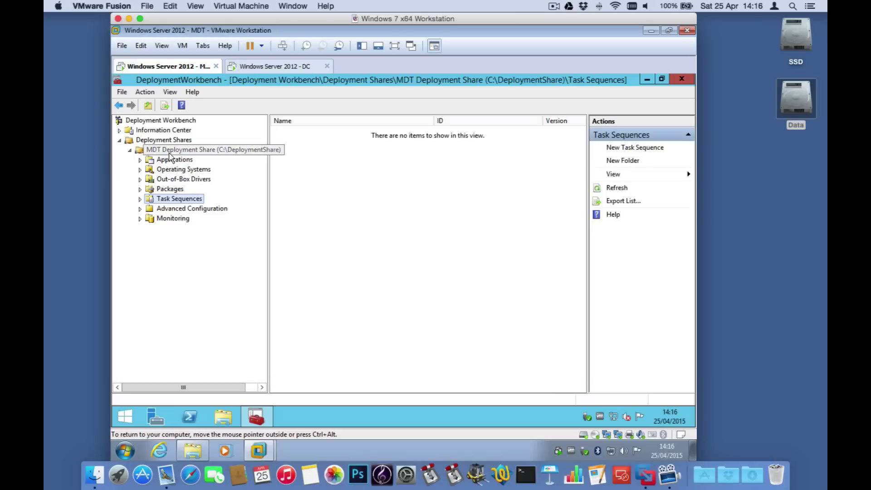
left_click(171, 154)
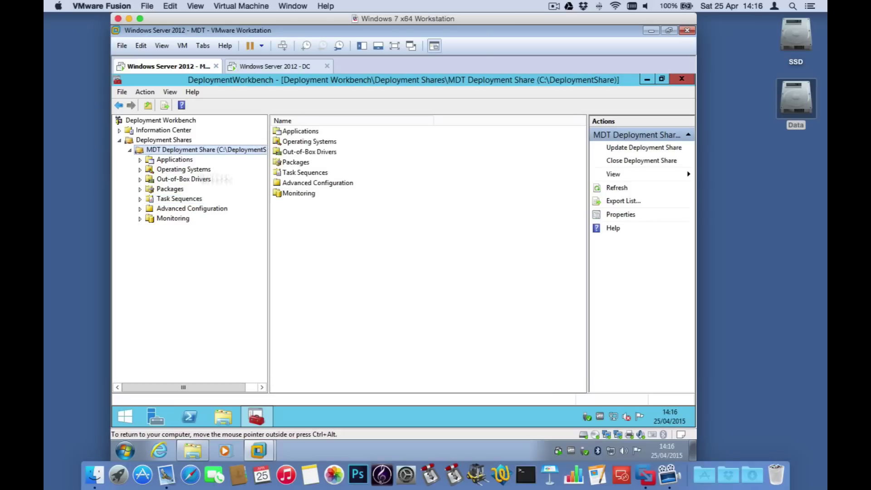